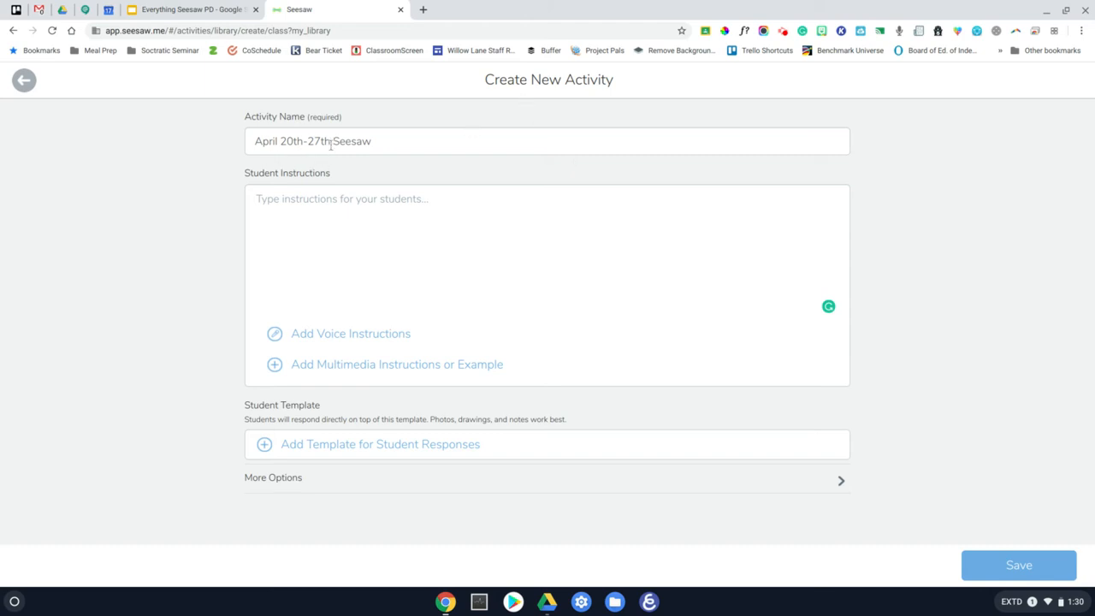
- Create a drawing as the student response template and place a "Monday" text label in the first page's upper-left corner
{"action": "left_click", "coordinate": [385, 447]}
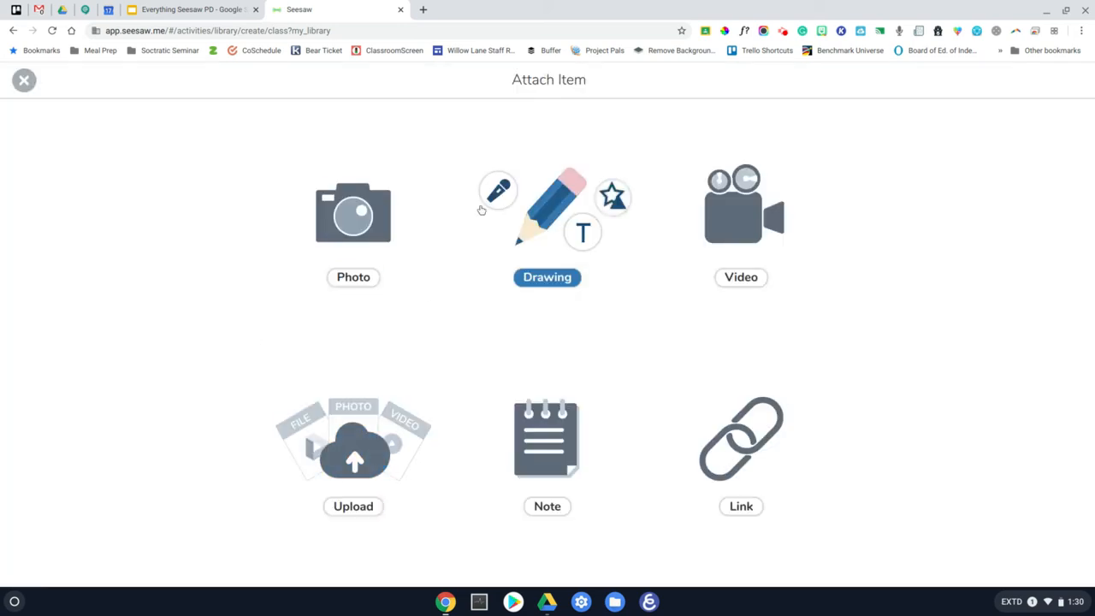
{"action": "left_click", "coordinate": [548, 215]}
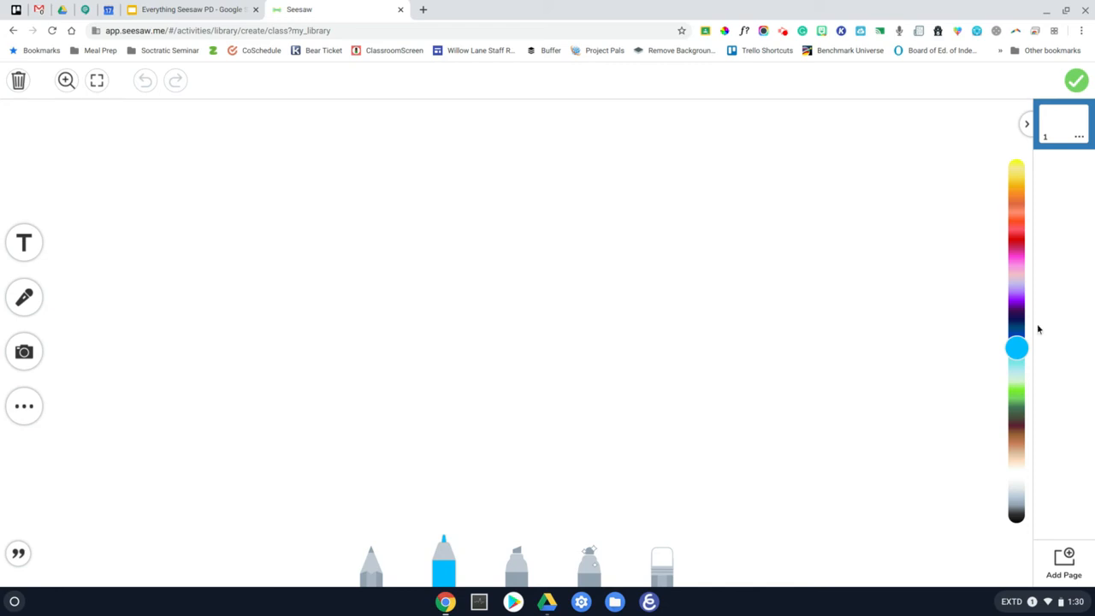
{"action": "left_click", "coordinate": [24, 243]}
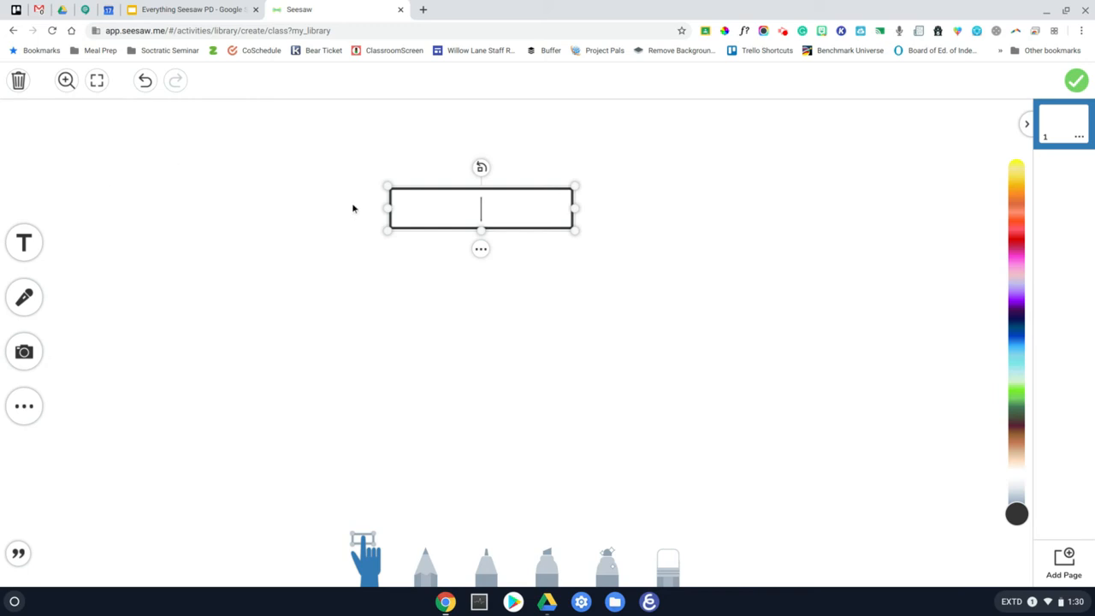
{"action": "type", "text": "Monday"}
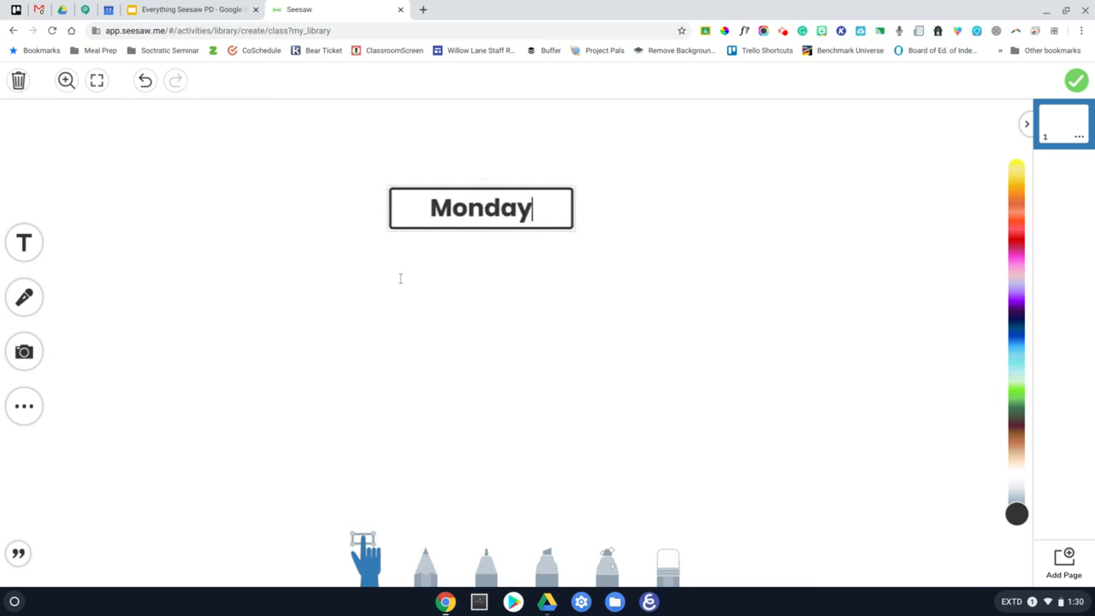
{"action": "left_click_drag", "start_coordinate": [420, 194], "coordinate": [162, 127]}
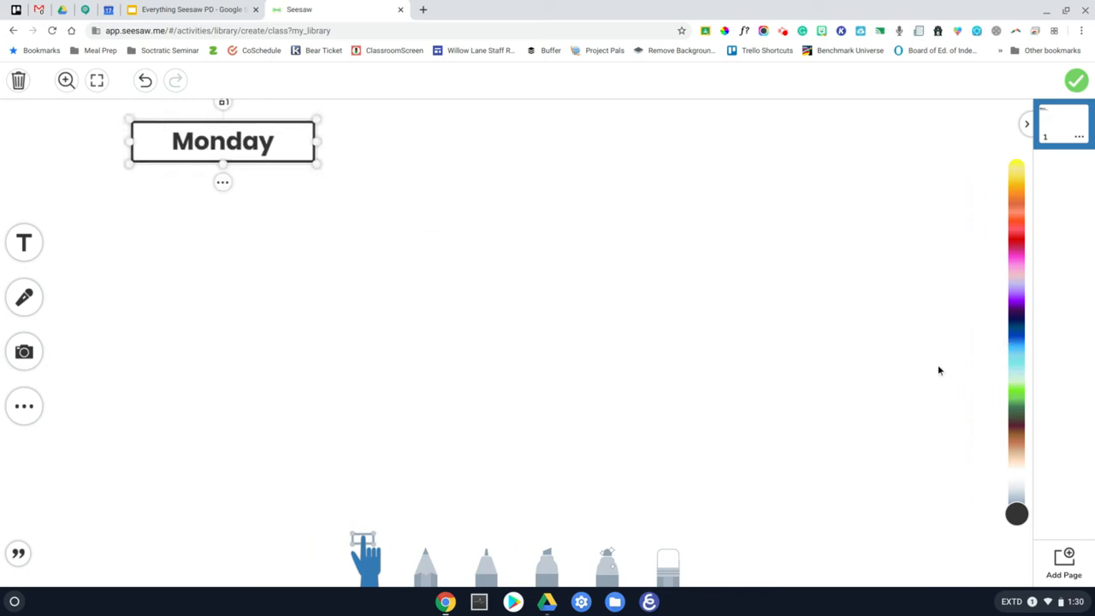
- Add a second page to the template and place a "Tuesday" text label near the page's upper-left corner
{"action": "left_click", "coordinate": [1076, 556]}
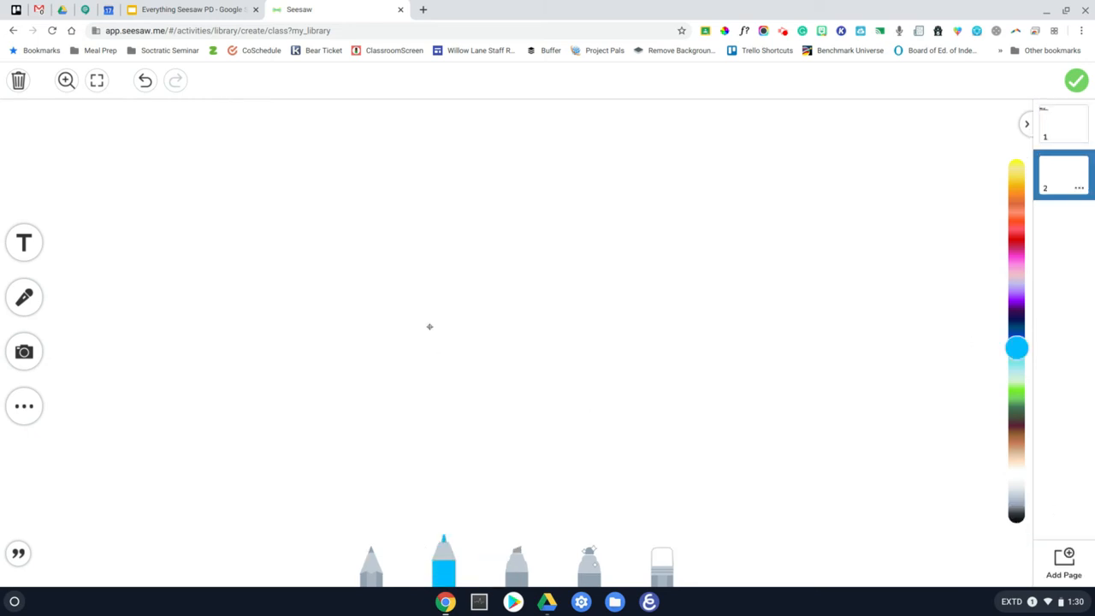
{"action": "left_click", "coordinate": [28, 243]}
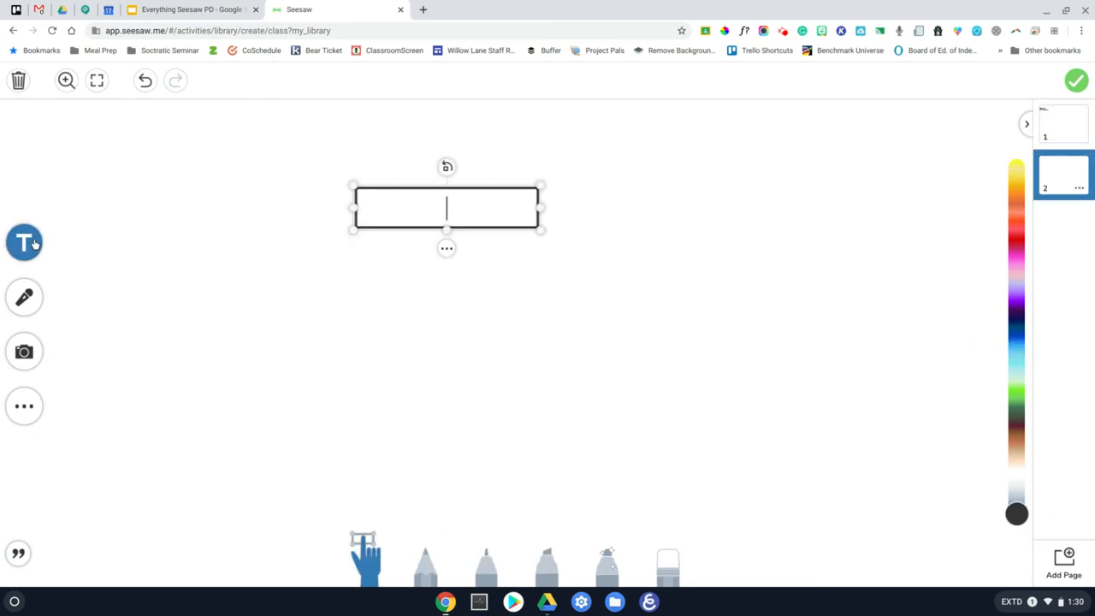
{"action": "type", "text": "Tuesday"}
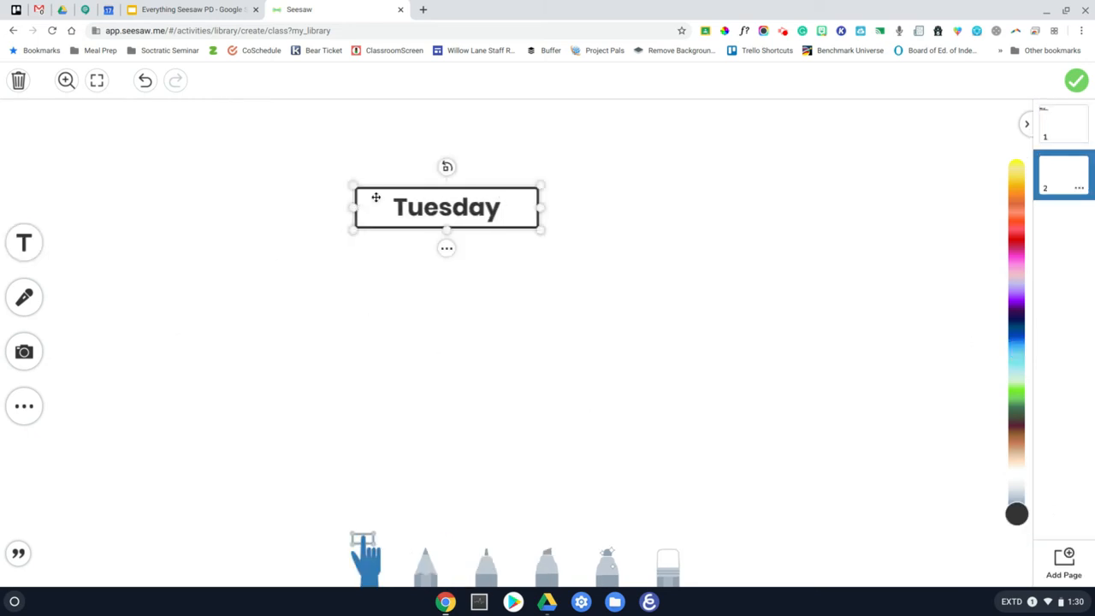
{"action": "left_click_drag", "start_coordinate": [376, 197], "coordinate": [183, 129]}
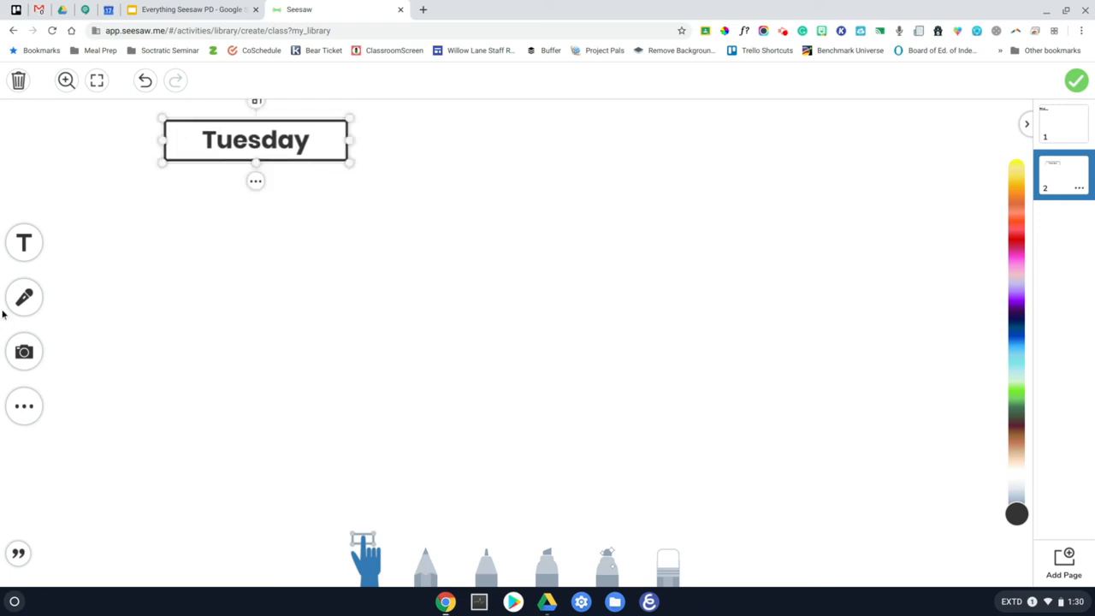
- Add a third page and place a text label reading "Wedneday" near the page's upper-left corner
{"action": "left_click", "coordinate": [1061, 563]}
{"action": "left_click", "coordinate": [25, 243]}
{"action": "type", "text": "We"}
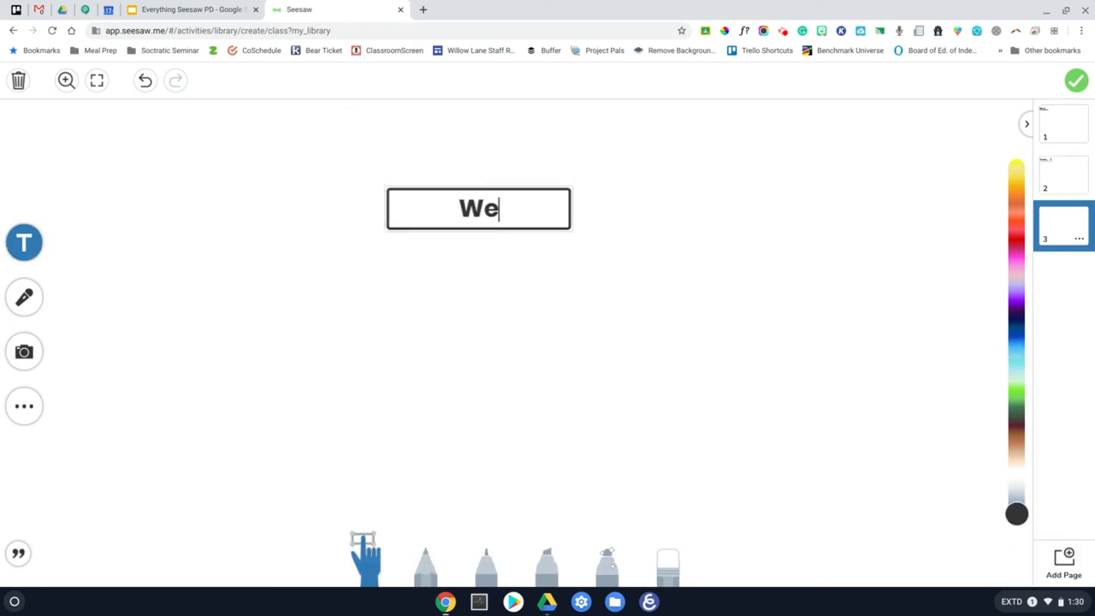
{"action": "type", "text": "dnea"}
{"action": "key", "text": "BackSpace"}
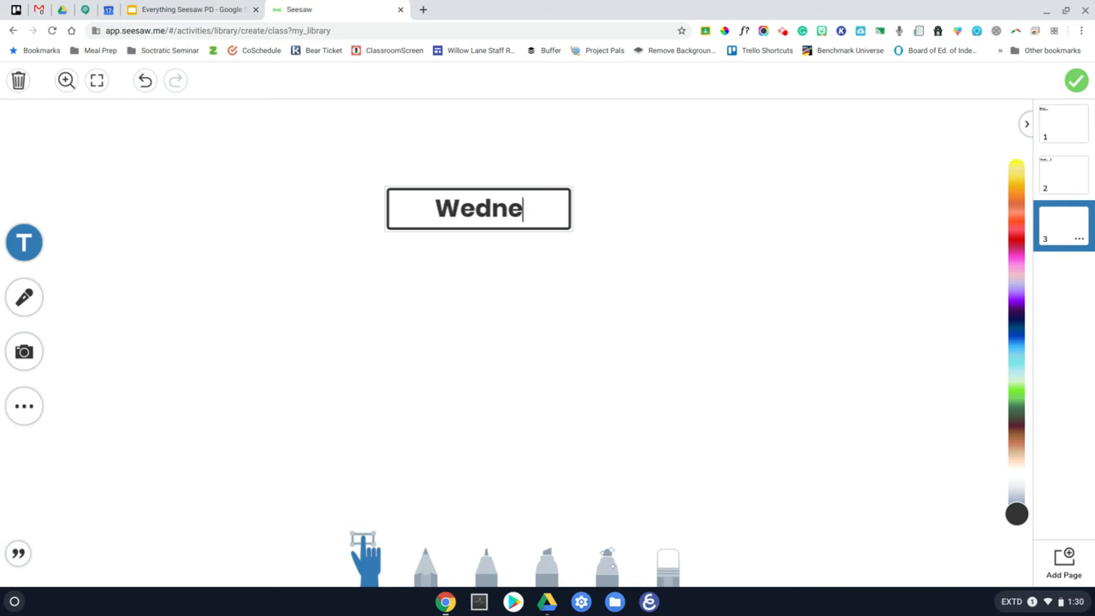
{"action": "type", "text": "s"}
{"action": "key", "text": "BackSpace"}
{"action": "type", "text": "da"}
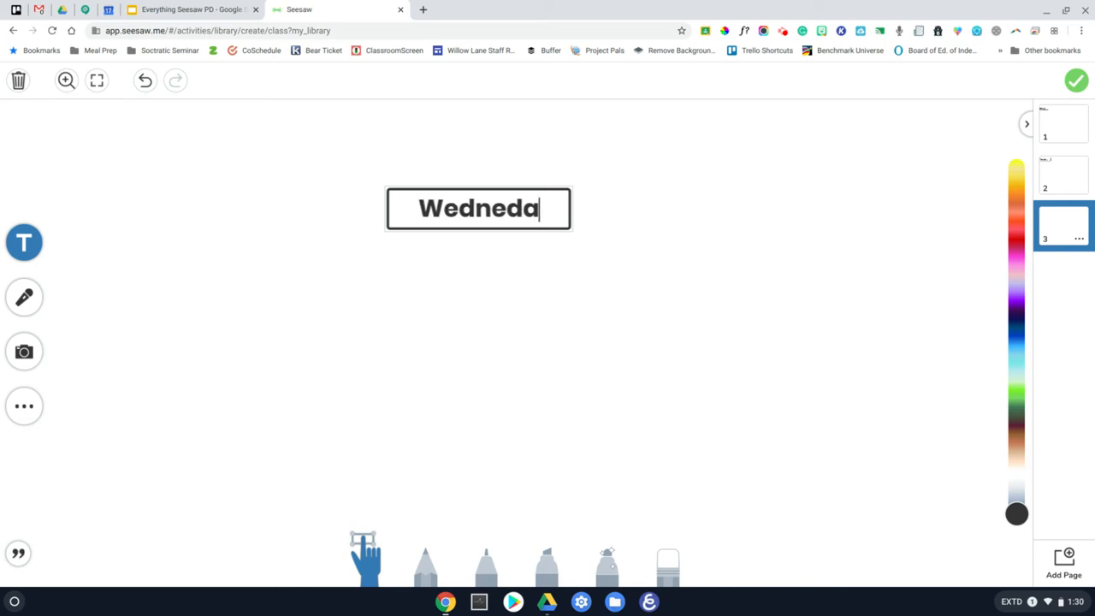
{"action": "type", "text": "y"}
{"action": "left_click", "coordinate": [510, 430]}
{"action": "left_click_drag", "start_coordinate": [491, 205], "coordinate": [177, 130]}
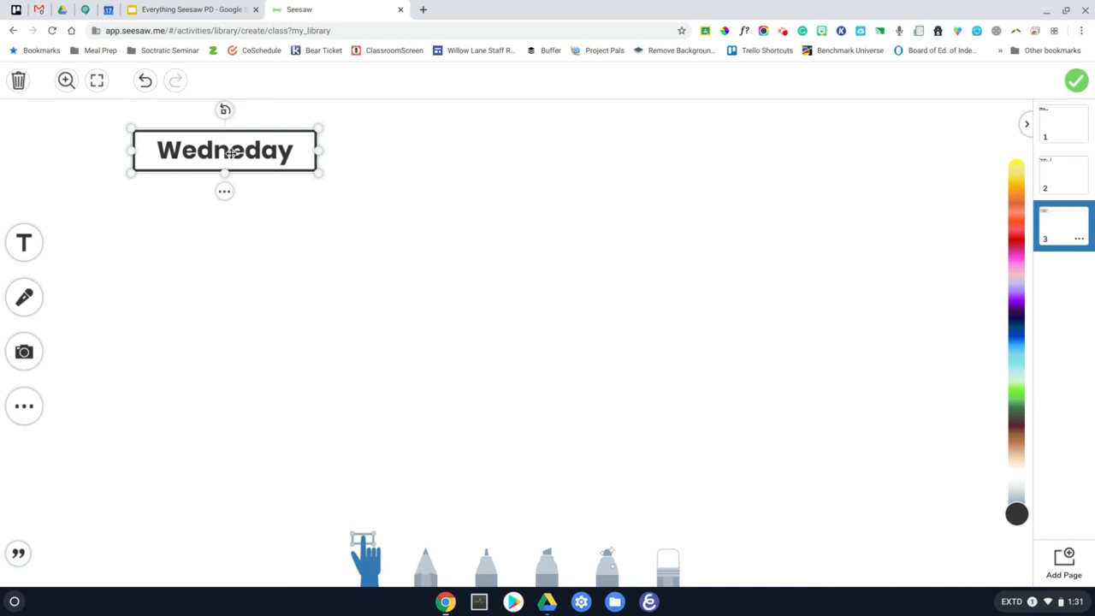
- Add pages 4 and 5, and place a "Thursday" text label near the upper-left corner of page 4
{"action": "left_click", "coordinate": [1066, 559]}
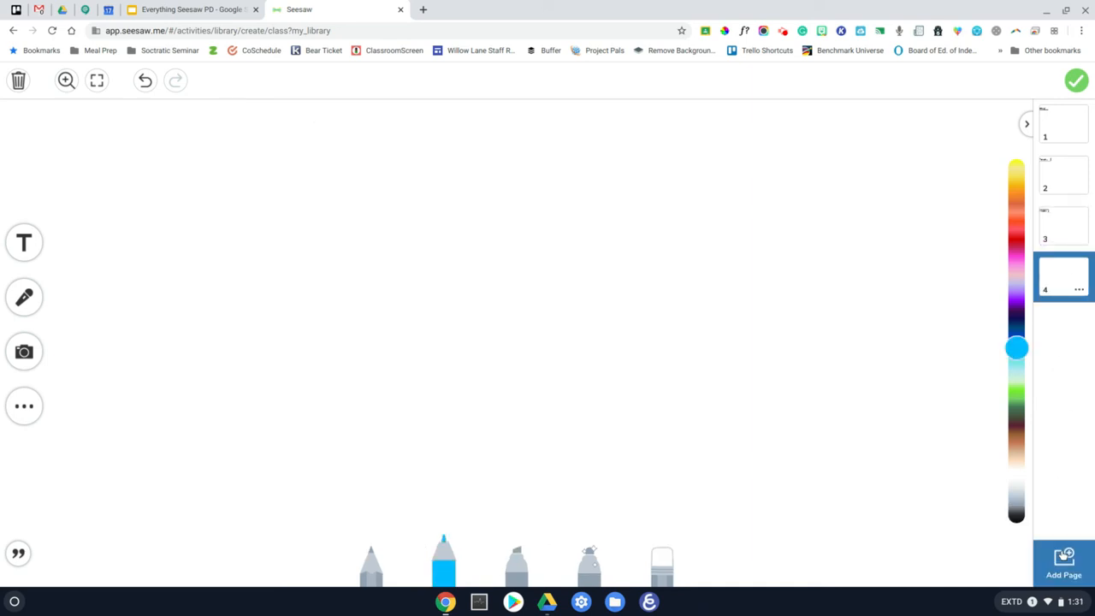
{"action": "left_click", "coordinate": [1066, 556]}
{"action": "left_click", "coordinate": [26, 244]}
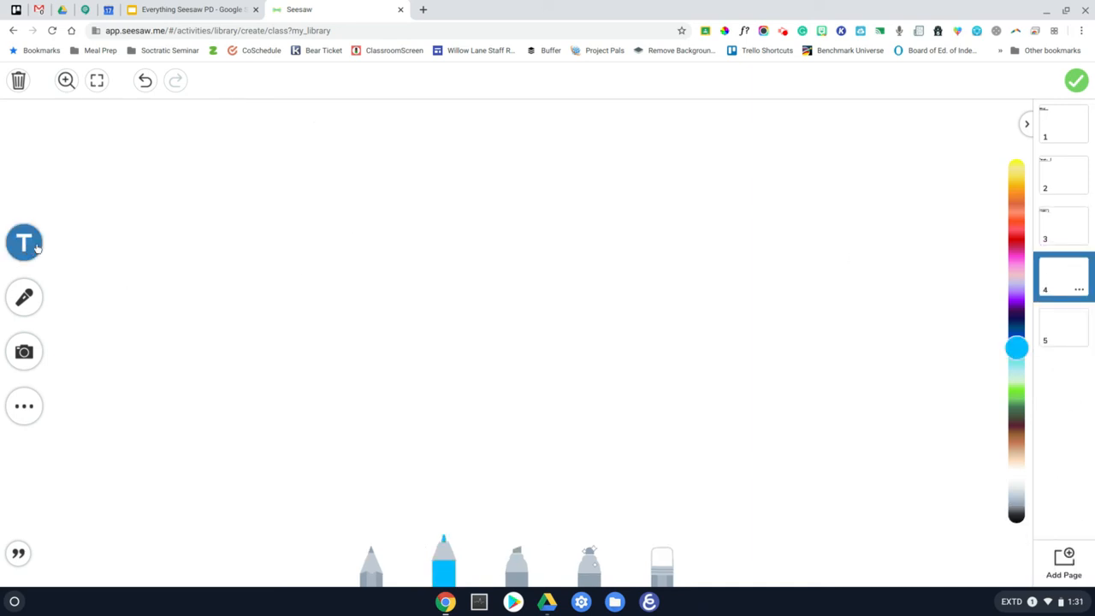
{"action": "type", "text": "Thursday"}
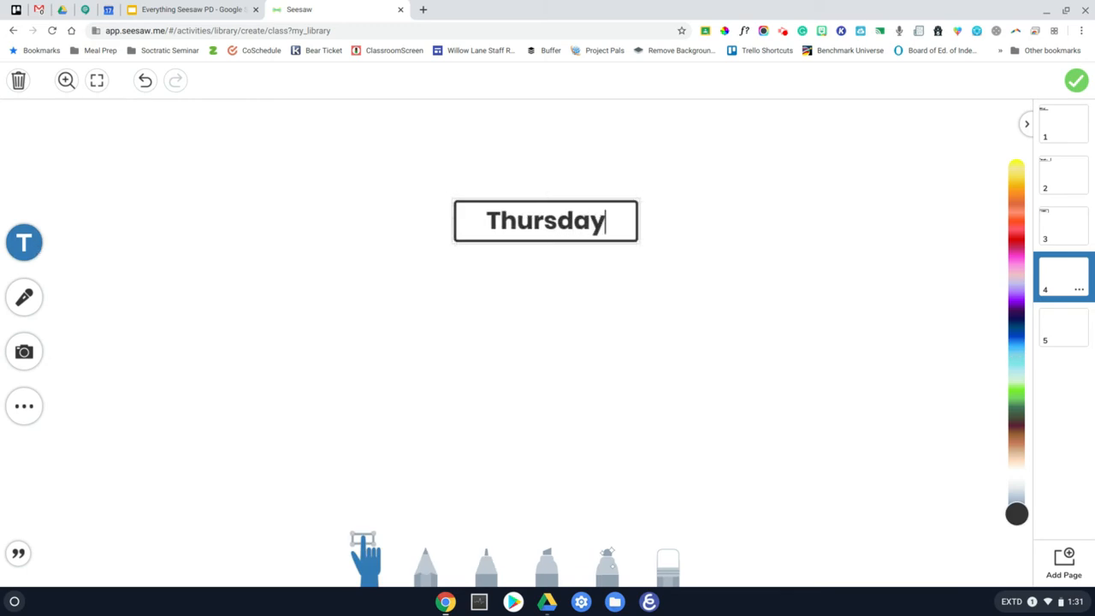
{"action": "left_click", "coordinate": [291, 343]}
{"action": "left_click_drag", "start_coordinate": [476, 222], "coordinate": [150, 141]}
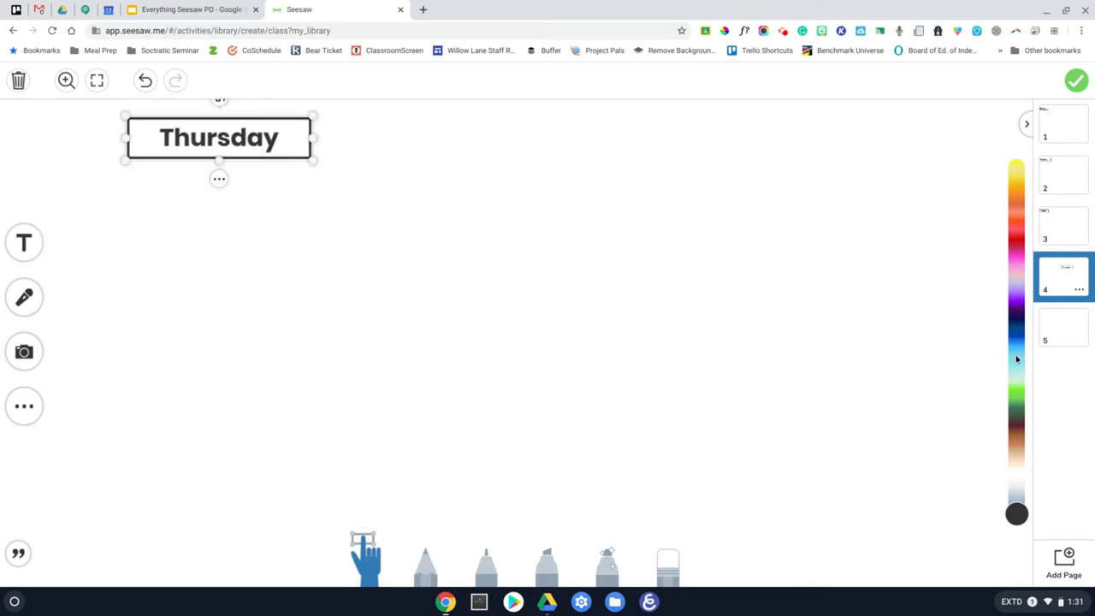
- Place a "Friday" text label near the upper-left corner of page 5
{"action": "left_click", "coordinate": [1061, 328]}
{"action": "left_click", "coordinate": [26, 244]}
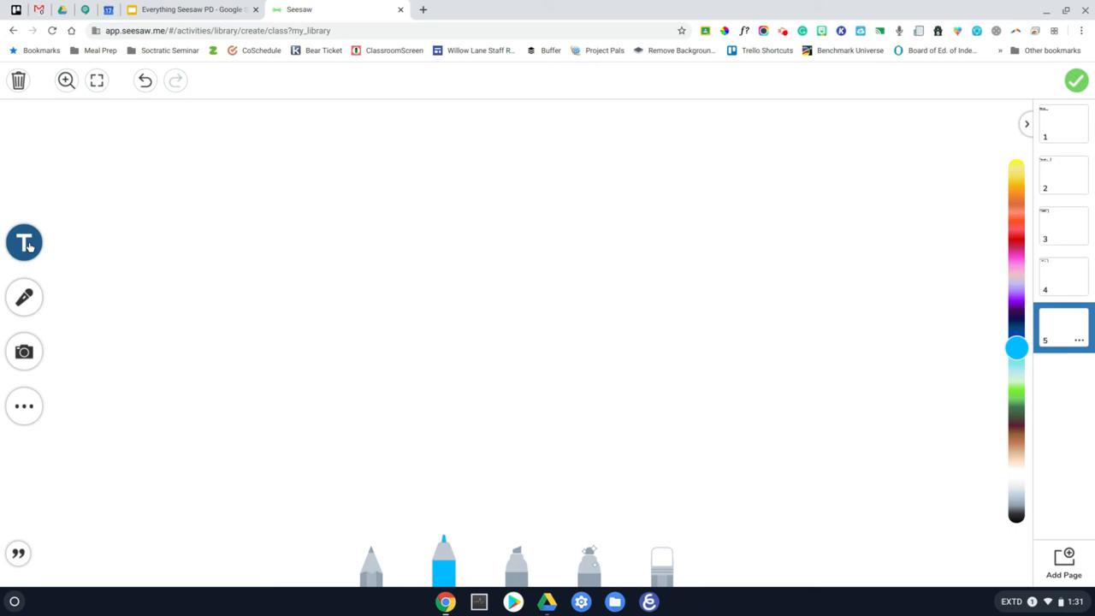
{"action": "left_click", "coordinate": [237, 192]}
{"action": "left_click", "coordinate": [25, 244]}
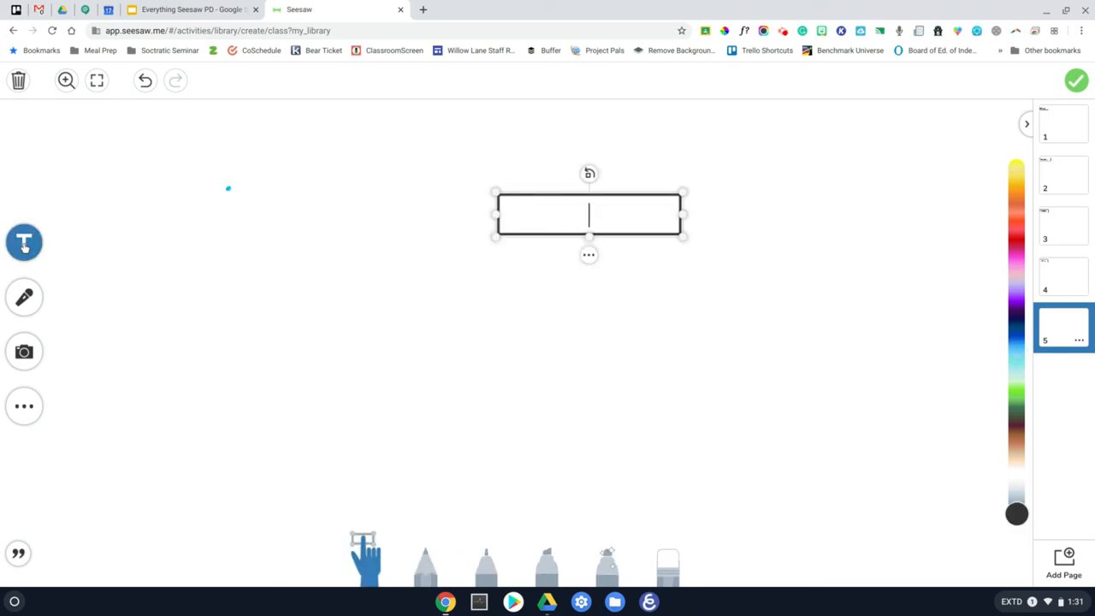
{"action": "type", "text": "Friday"}
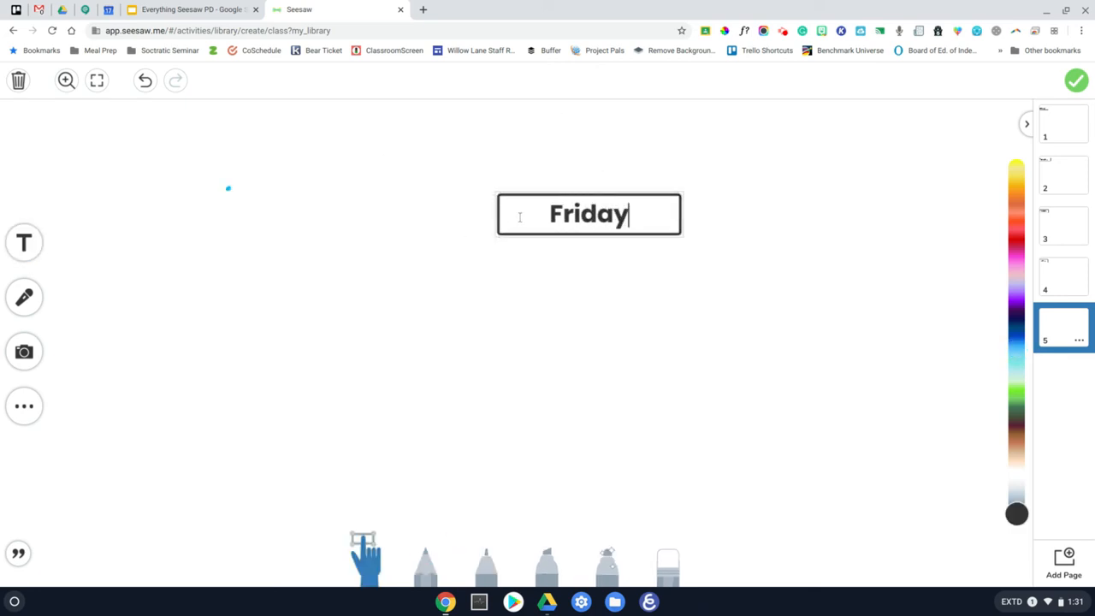
{"action": "left_click_drag", "start_coordinate": [510, 195], "coordinate": [333, 202]}
{"action": "left_click_drag", "start_coordinate": [540, 223], "coordinate": [156, 166]}
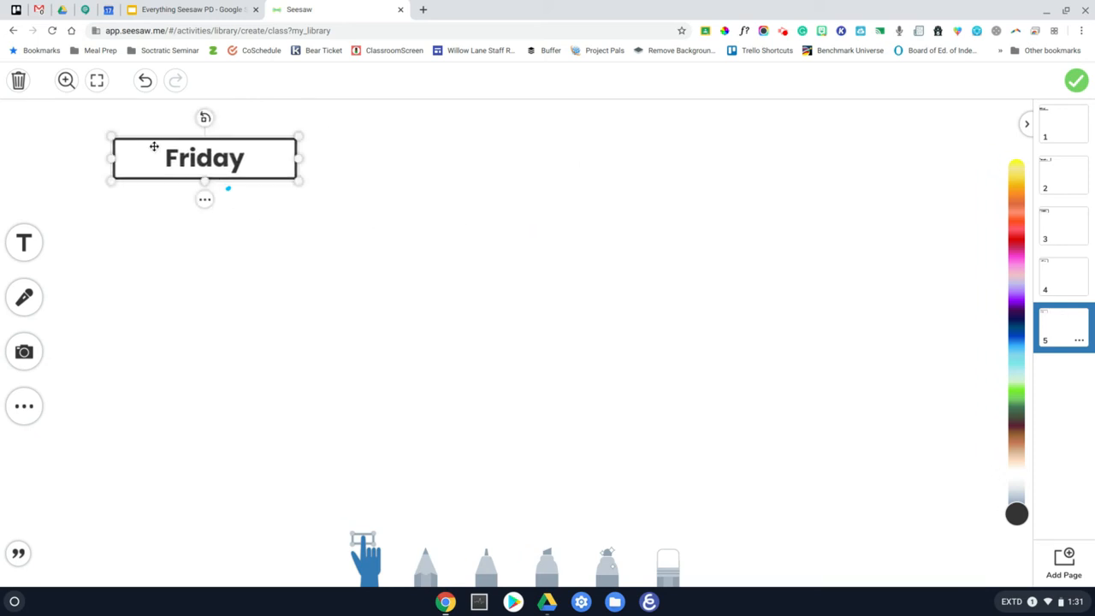
- Go through all five template pages in order to review their weekday labels, and return to page 1
{"action": "left_click", "coordinate": [1065, 120]}
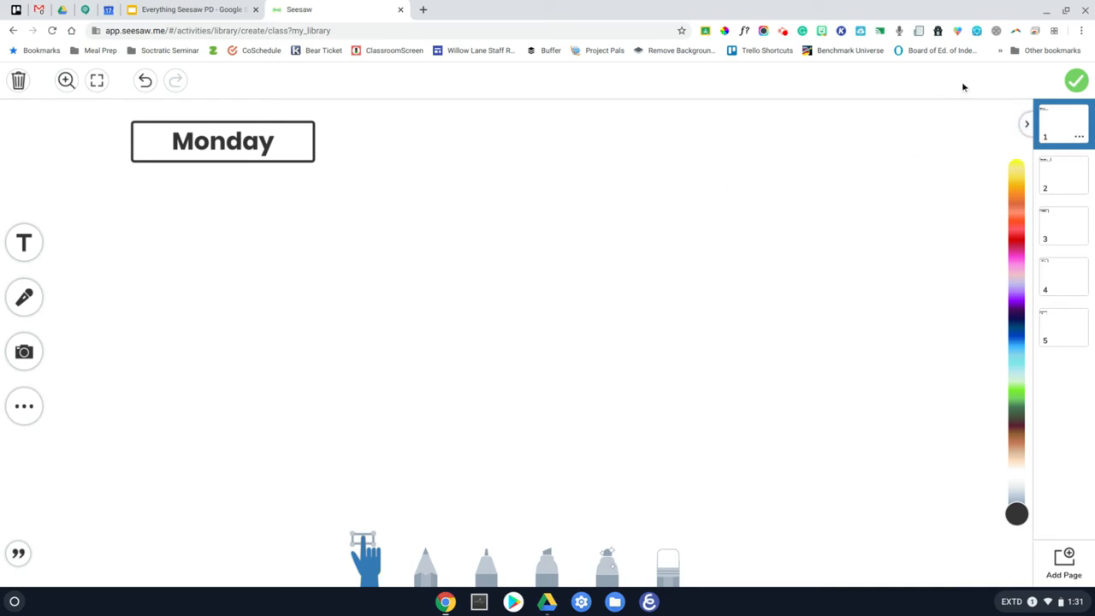
{"action": "left_click", "coordinate": [1056, 180]}
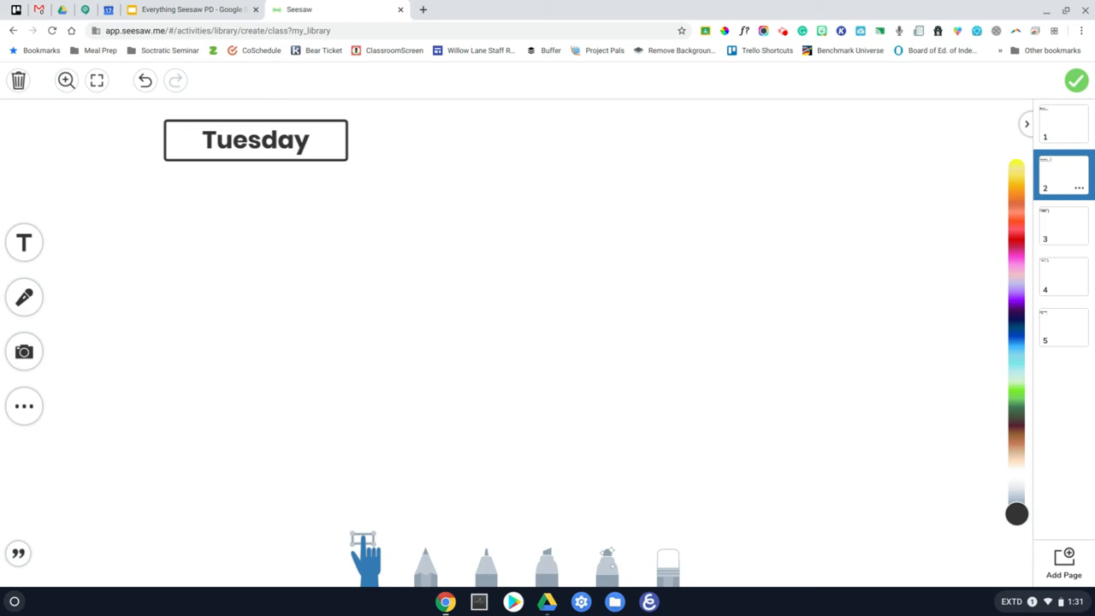
{"action": "left_click", "coordinate": [1074, 238]}
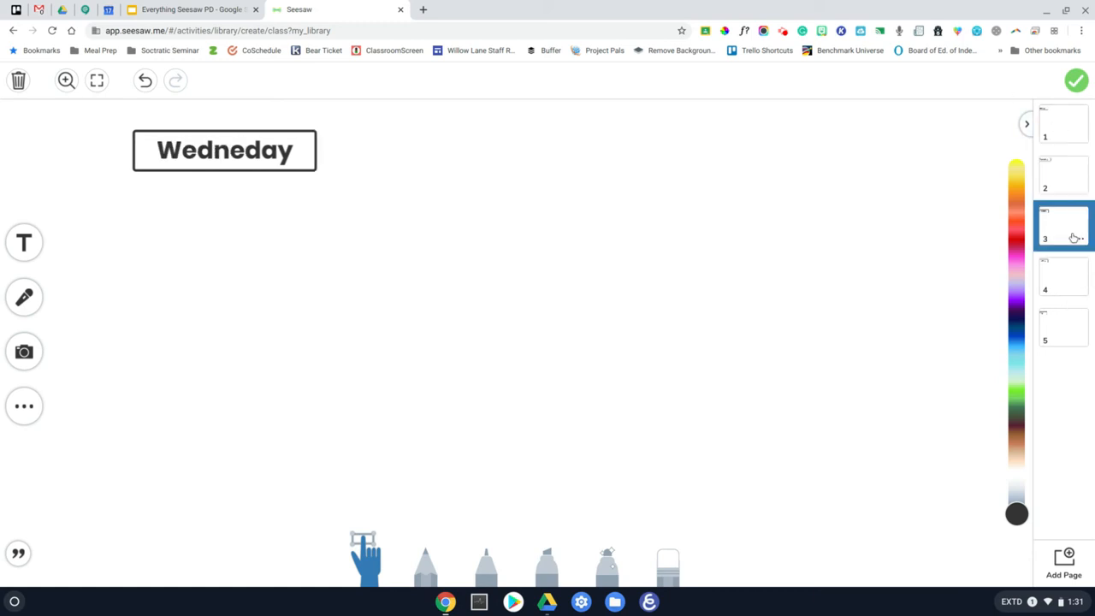
{"action": "left_click", "coordinate": [1066, 292]}
{"action": "left_click", "coordinate": [1067, 330]}
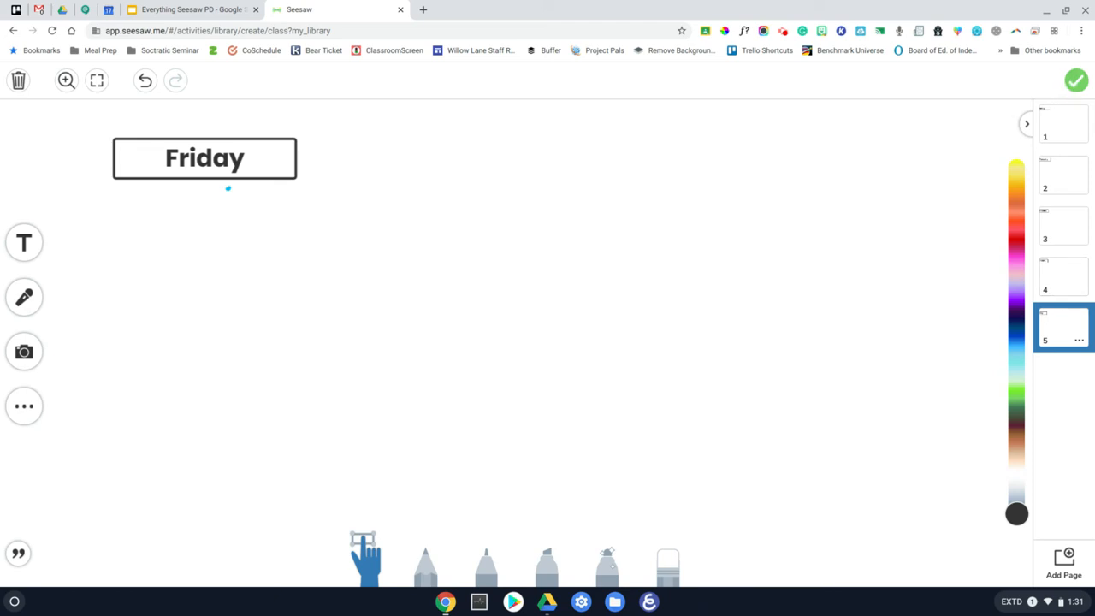
{"action": "left_click", "coordinate": [1077, 133]}
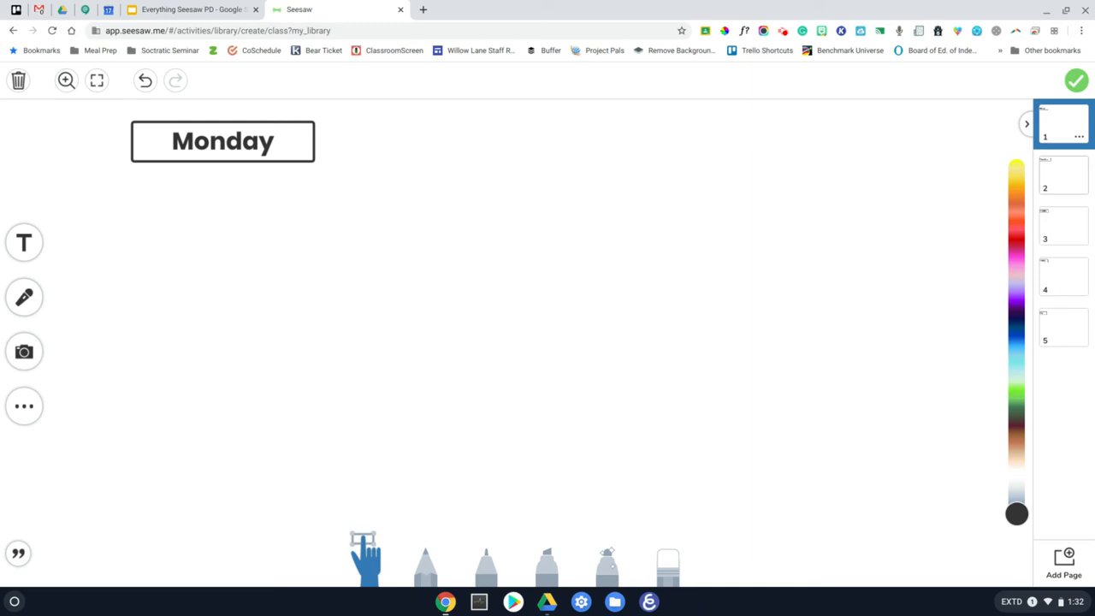
- Delete the "Friday" text label from page 5
{"action": "left_click", "coordinate": [1082, 347]}
{"action": "left_click", "coordinate": [294, 155]}
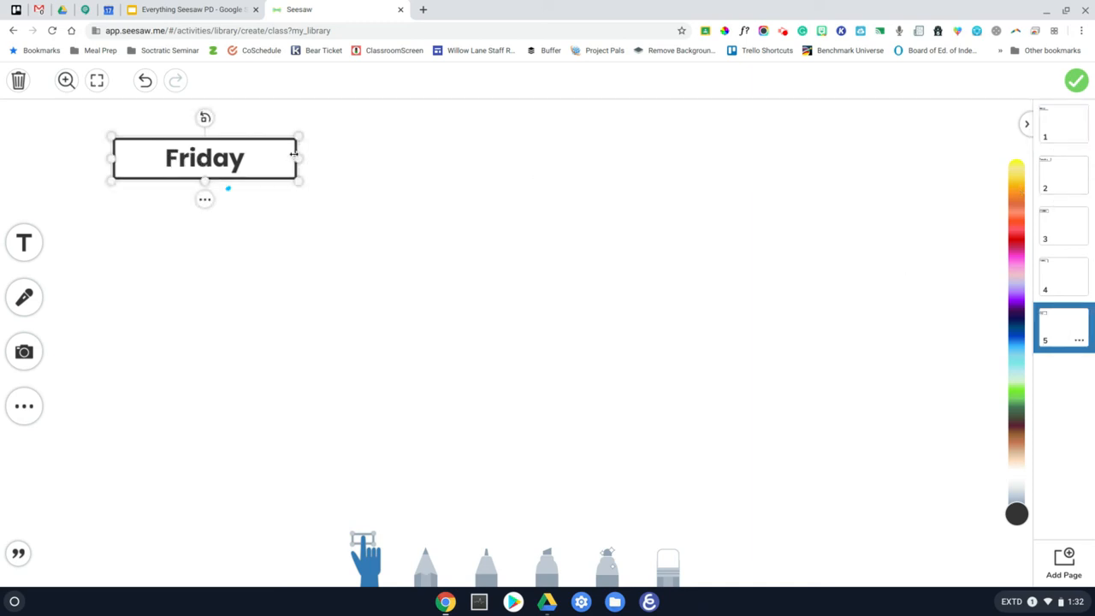
{"action": "key", "text": "BackSpace"}
- Undo the stray pen mark on page 4 and delete that page's "Thursday" text label
{"action": "left_click", "coordinate": [1044, 277]}
{"action": "left_click_drag", "start_coordinate": [317, 149], "coordinate": [310, 144]}
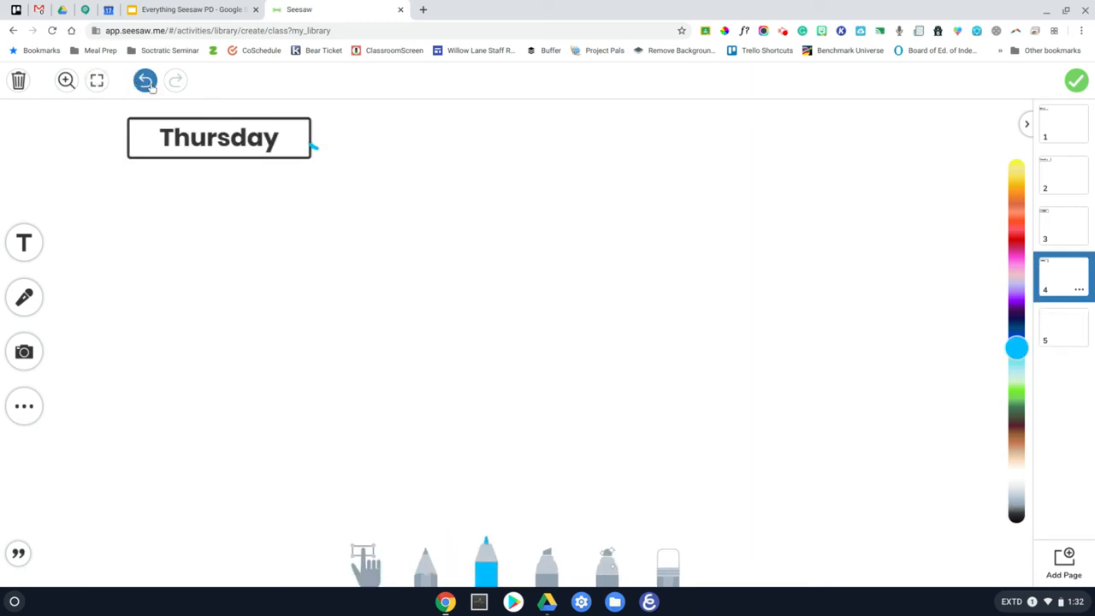
{"action": "left_click", "coordinate": [146, 80]}
{"action": "left_click", "coordinate": [364, 552]}
{"action": "left_click", "coordinate": [270, 157]}
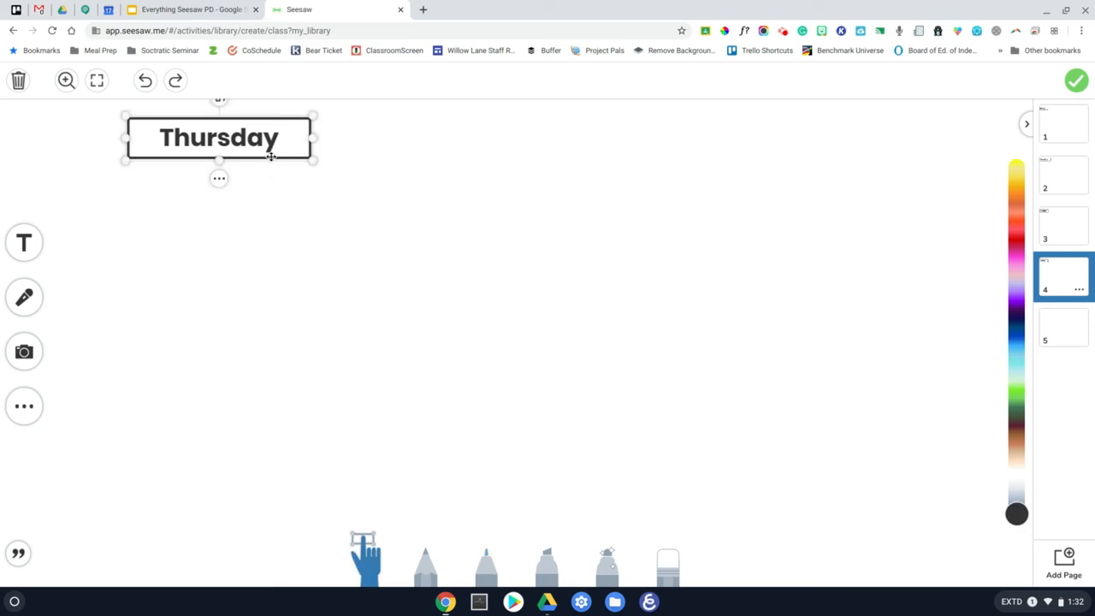
{"action": "left_click", "coordinate": [270, 157]}
{"action": "key", "text": "BackSpace"}
{"action": "key", "text": "BackSpace"}
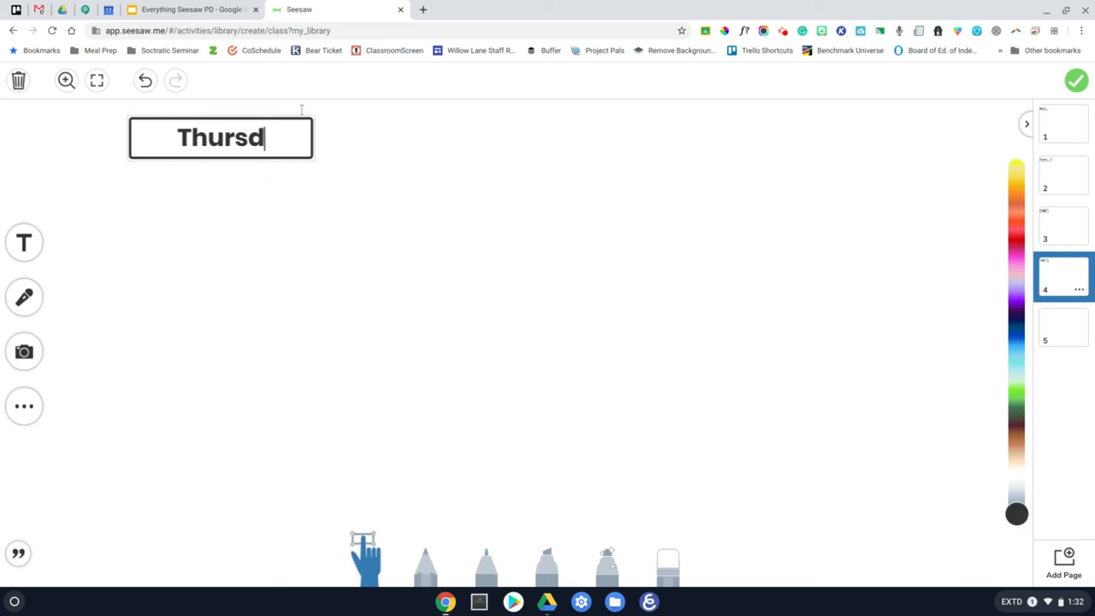
{"action": "left_click", "coordinate": [452, 155]}
{"action": "key", "text": "BackSpace"}
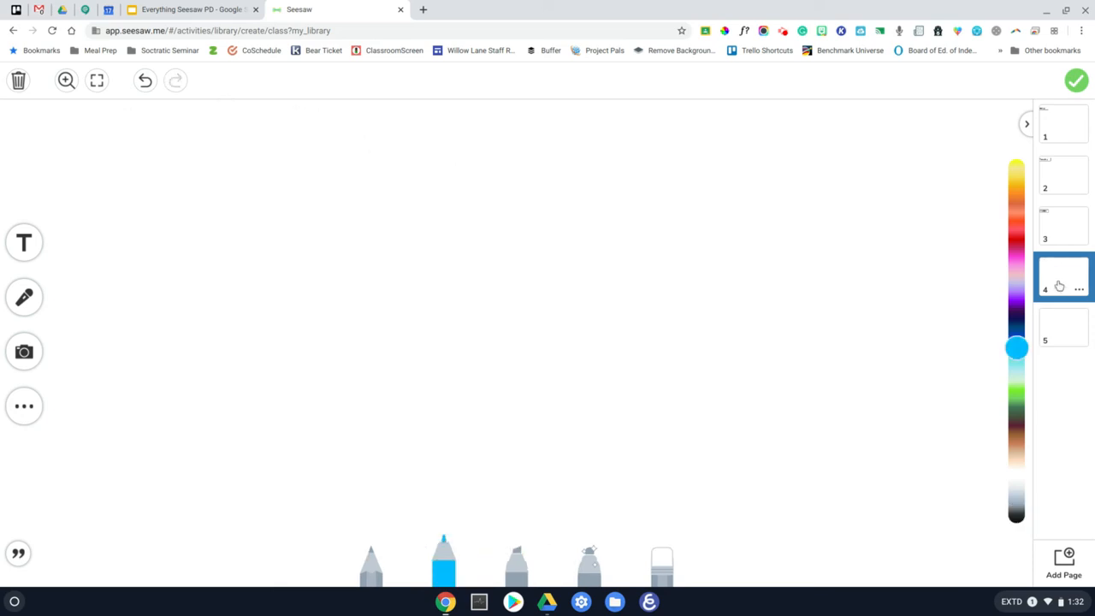
- Delete the "Wedneday" text label from page 3
{"action": "left_click", "coordinate": [1063, 224]}
{"action": "left_click", "coordinate": [308, 139]}
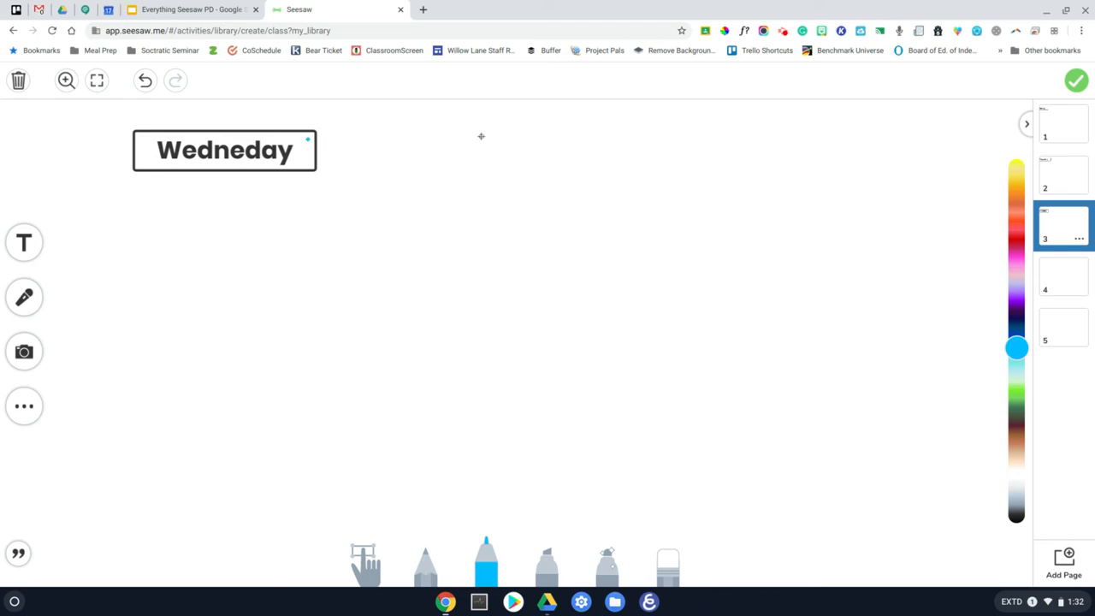
{"action": "left_click", "coordinate": [366, 564]}
{"action": "left_click", "coordinate": [269, 124]}
{"action": "key", "text": "BackSpace"}
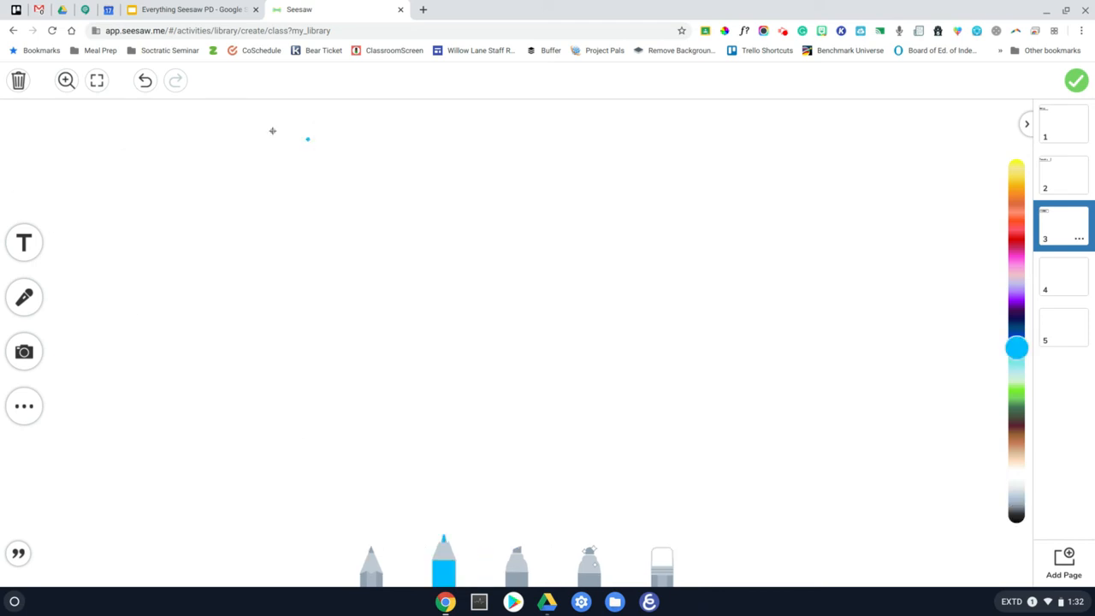
- Erase the word "Tuesday" from the text label on page 2, leaving the label empty
{"action": "left_click", "coordinate": [1069, 171]}
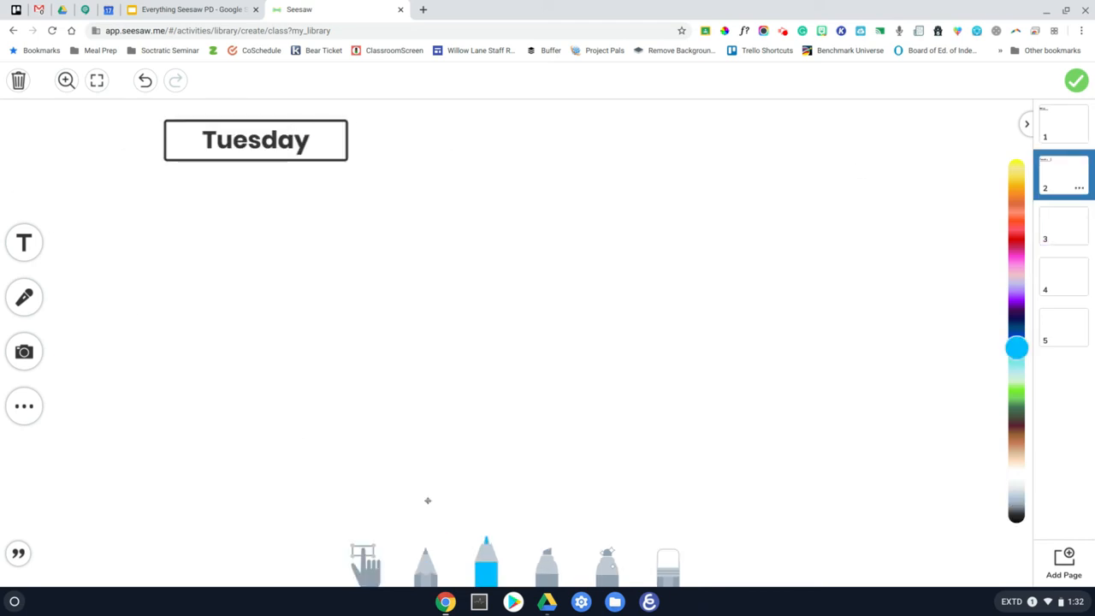
{"action": "left_click", "coordinate": [368, 565]}
{"action": "left_click", "coordinate": [299, 122]}
{"action": "double_click", "coordinate": [300, 121]}
{"action": "key", "text": "BackSpace"}
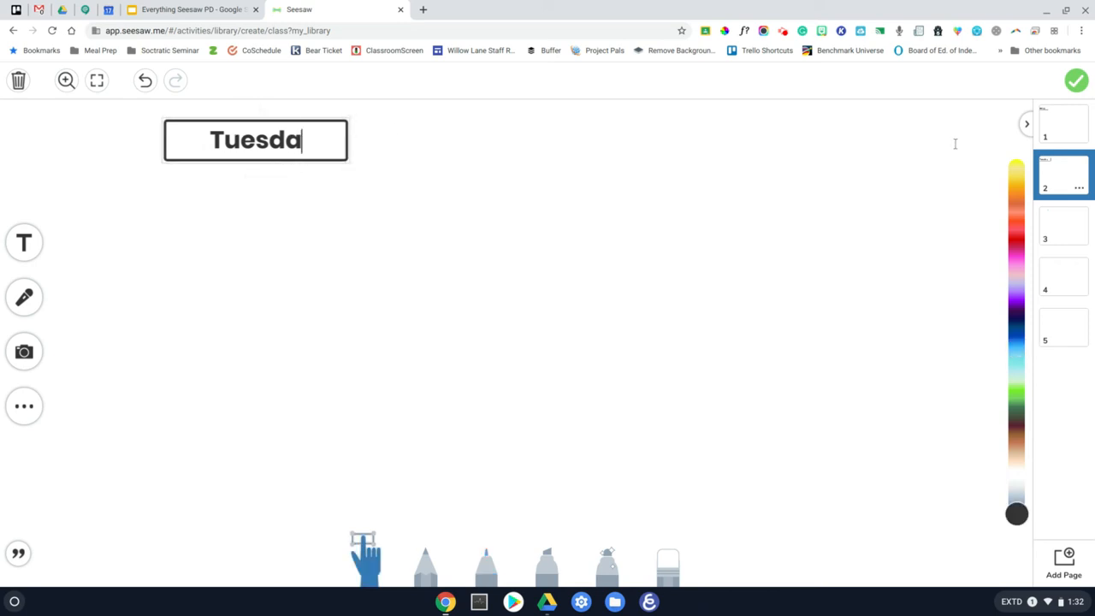
{"action": "key", "text": "BackSpace"}
{"action": "key", "text": "BackSpace"}
{"action": "key", "text": "BackSpace"}
{"action": "key", "text": "BackSpace"}
{"action": "key", "text": "BackSpace"}
{"action": "key", "text": "BackSpace"}
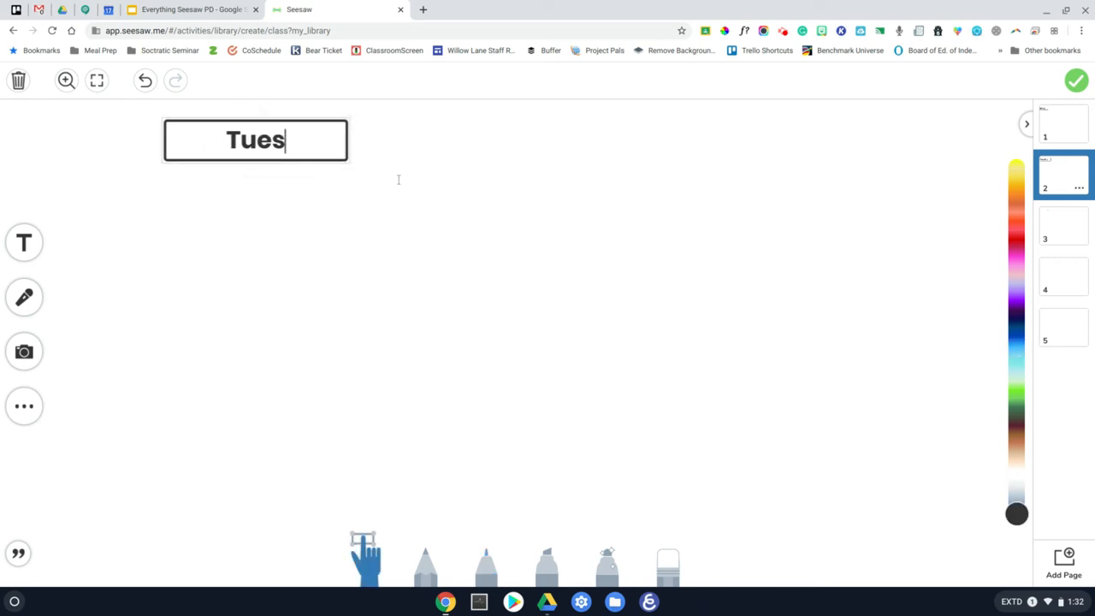
- Replace the "Monday" label on page 1 with a new text label reading "Math" in the page's upper-left corner
{"action": "left_click", "coordinate": [1080, 127]}
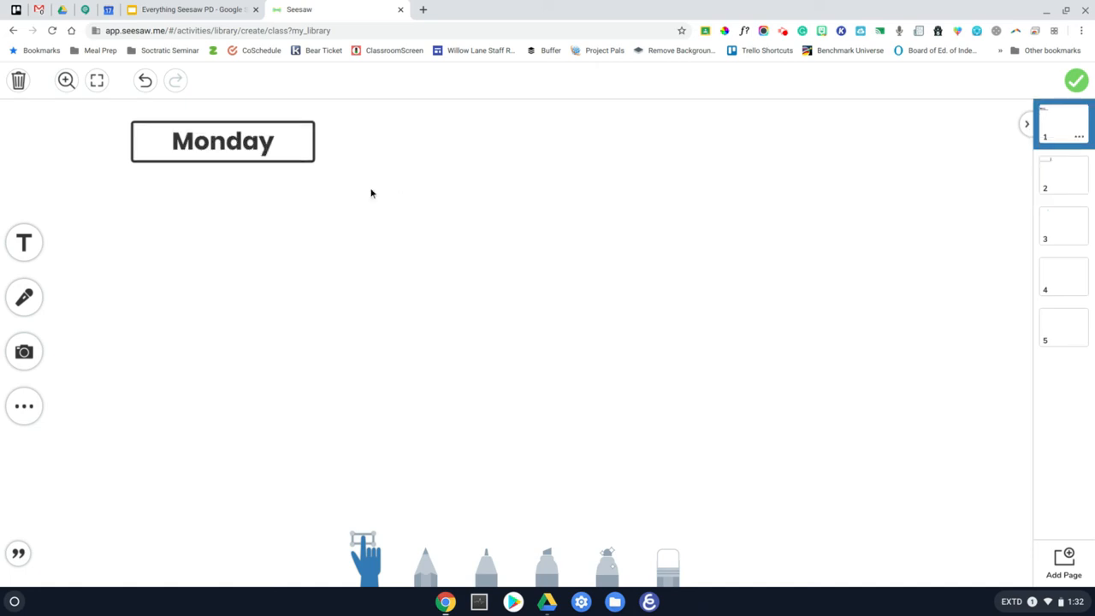
{"action": "left_click", "coordinate": [35, 245]}
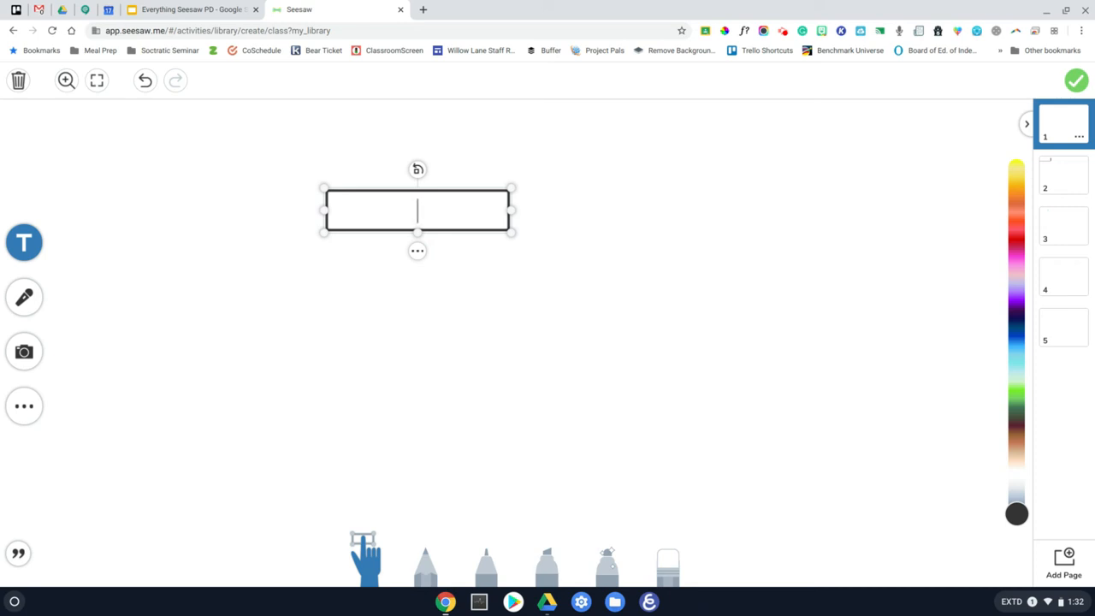
{"action": "type", "text": "Math"}
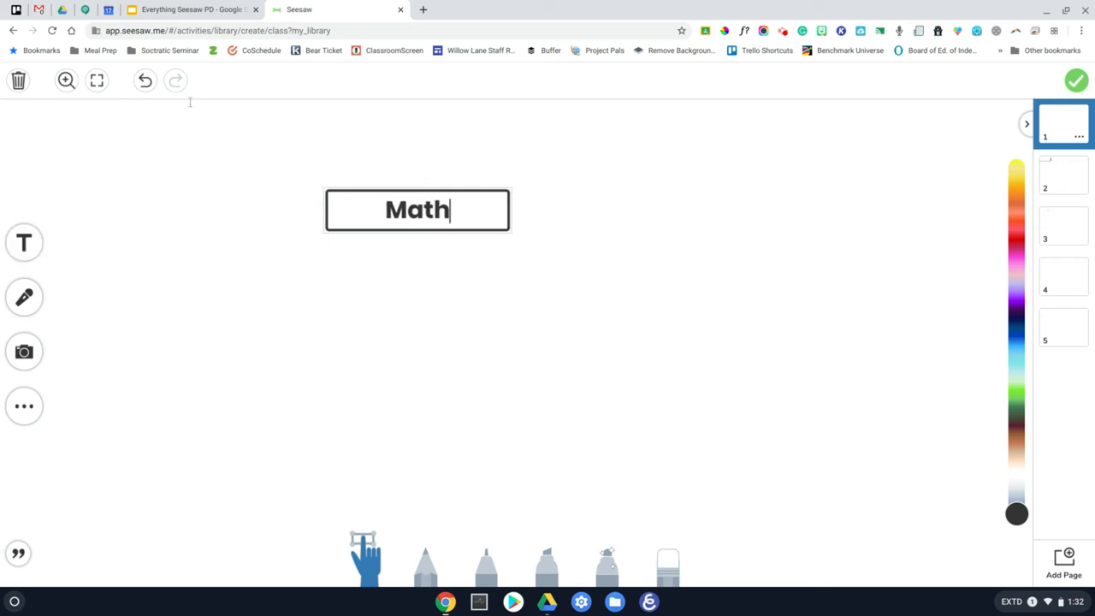
{"action": "left_click", "coordinate": [374, 201]}
{"action": "left_click_drag", "start_coordinate": [374, 200], "coordinate": [197, 144]}
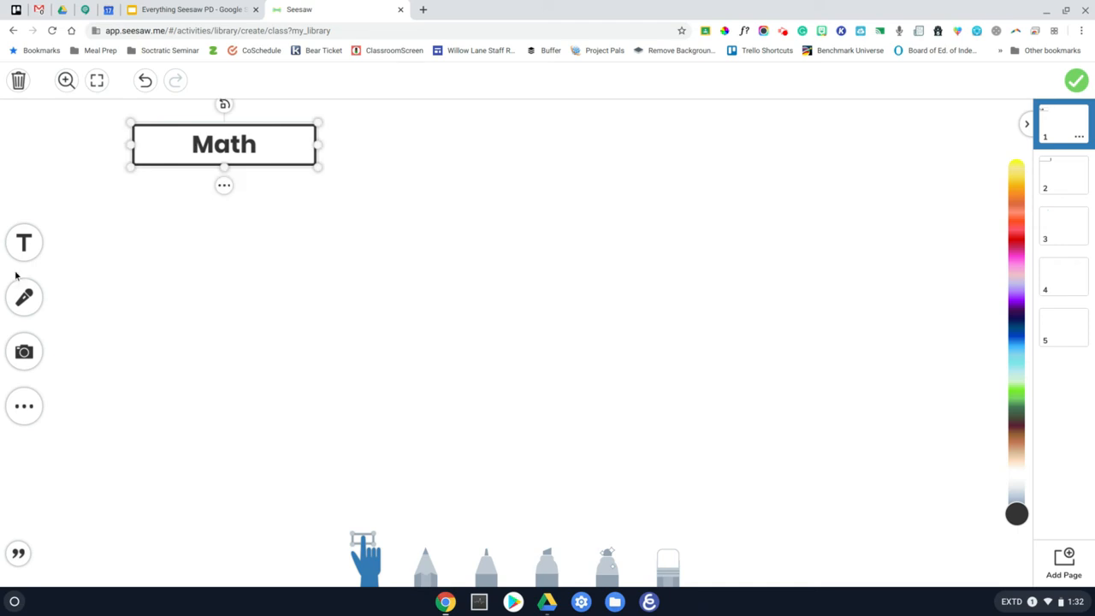
- Add a text label to the right of "Math" reading "I can add double digit numbers."
{"action": "left_click", "coordinate": [24, 243]}
{"action": "left_click_drag", "start_coordinate": [440, 226], "coordinate": [490, 151]}
{"action": "left_click", "coordinate": [474, 152]}
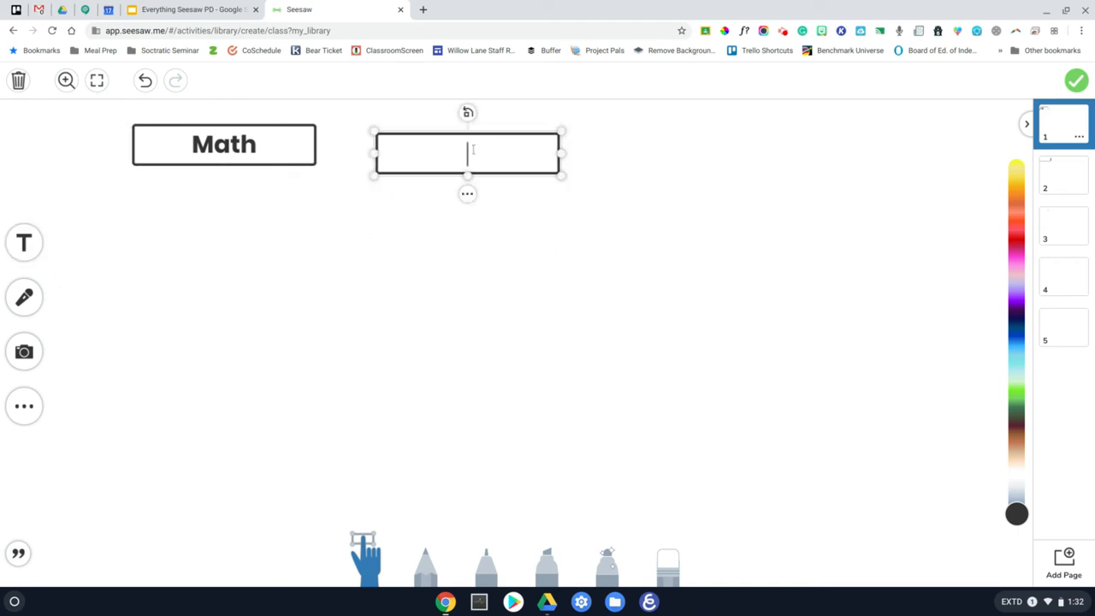
{"action": "type", "text": "I can add"}
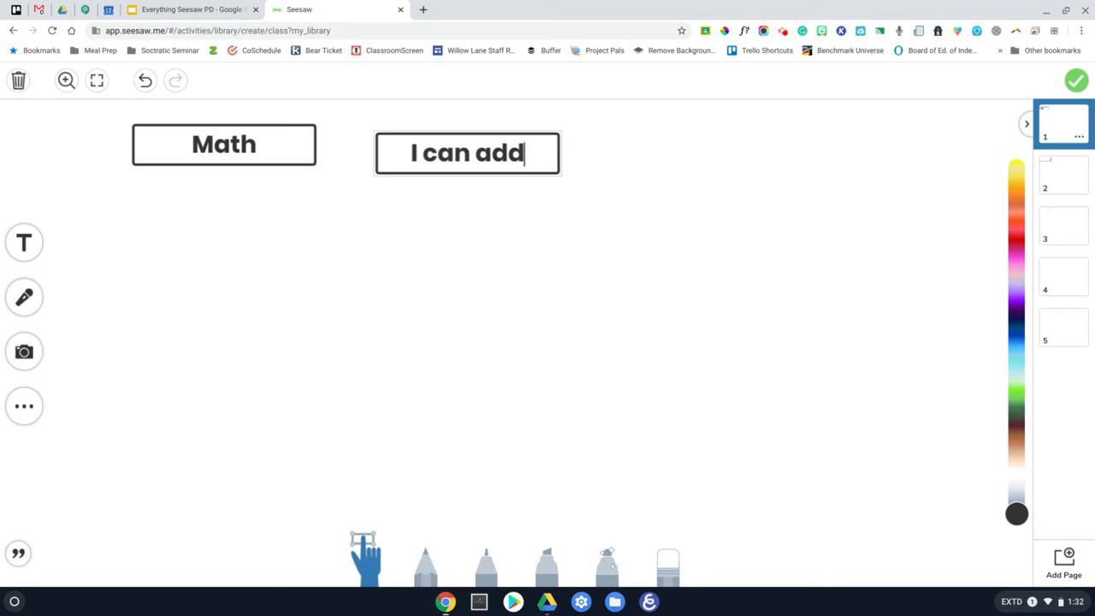
{"action": "type", "text": " double dig"}
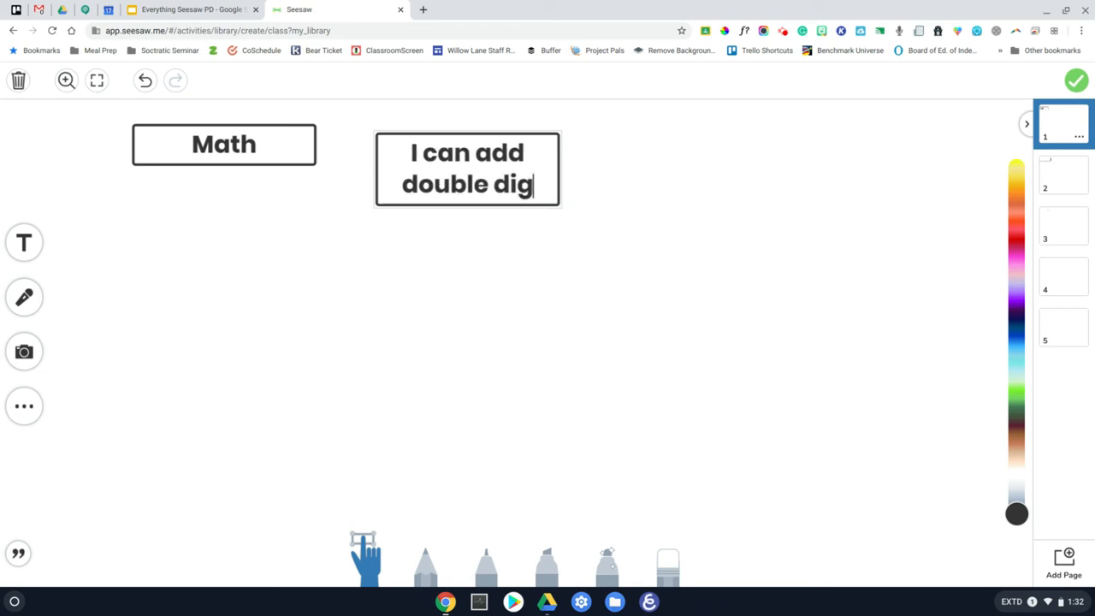
{"action": "type", "text": "it nu"}
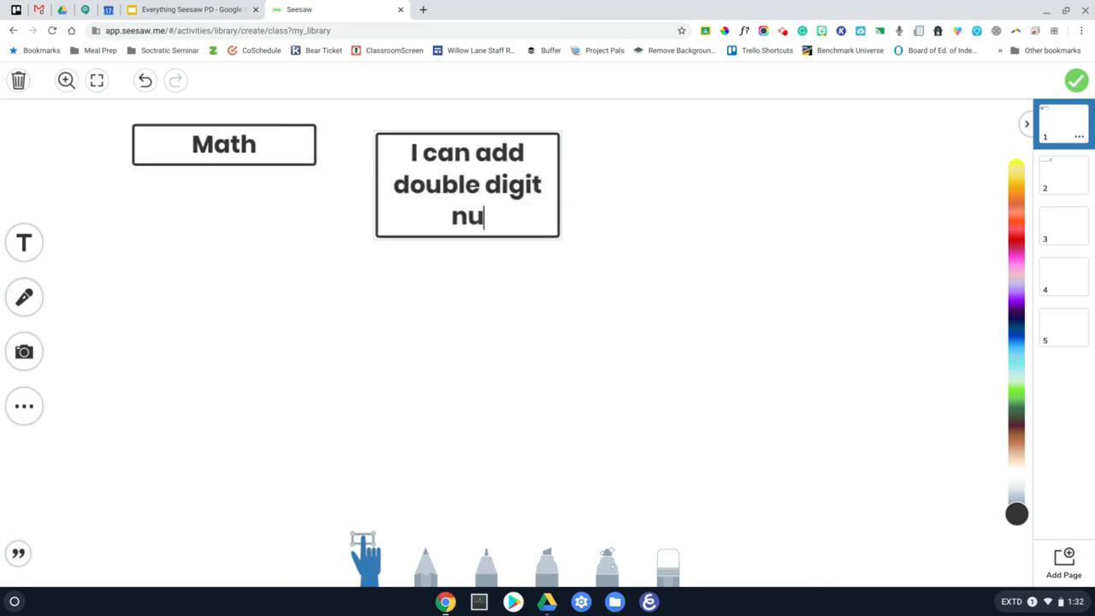
{"action": "type", "text": "mbers."}
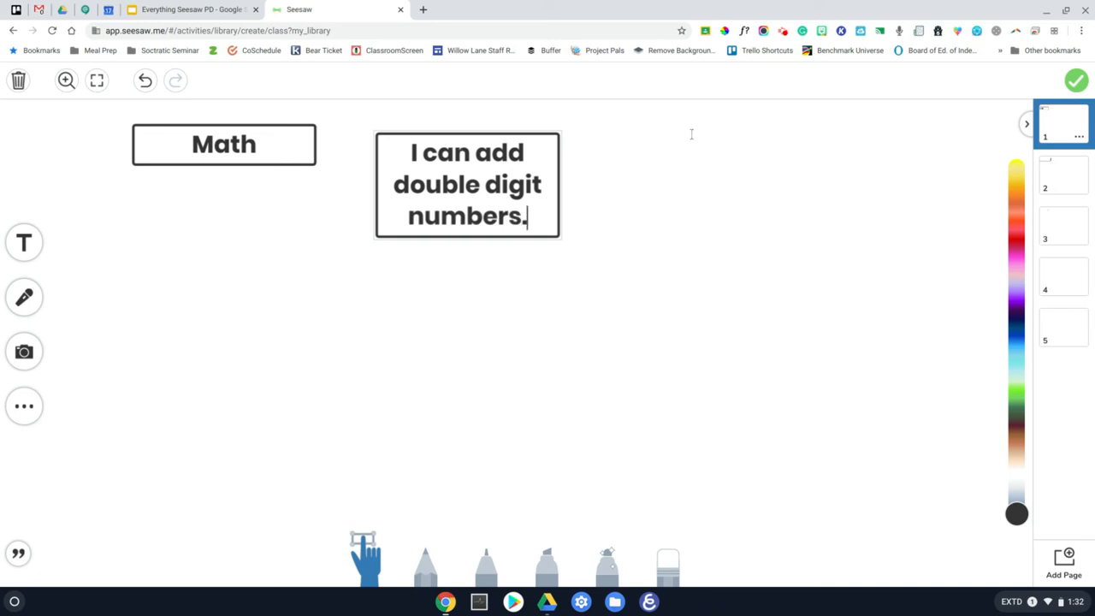
- Widen the "I can add double digit numbers." label to fit on one line and align it level with "Math"
{"action": "key", "text": "shift+Home"}
{"action": "left_click", "coordinate": [558, 183]}
{"action": "left_click_drag", "start_coordinate": [514, 155], "coordinate": [909, 155]}
{"action": "left_click", "coordinate": [558, 183]}
{"action": "left_click", "coordinate": [605, 189]}
{"action": "left_click_drag", "start_coordinate": [459, 137], "coordinate": [453, 130]}
{"action": "left_click_drag", "start_coordinate": [618, 154], "coordinate": [618, 154]}
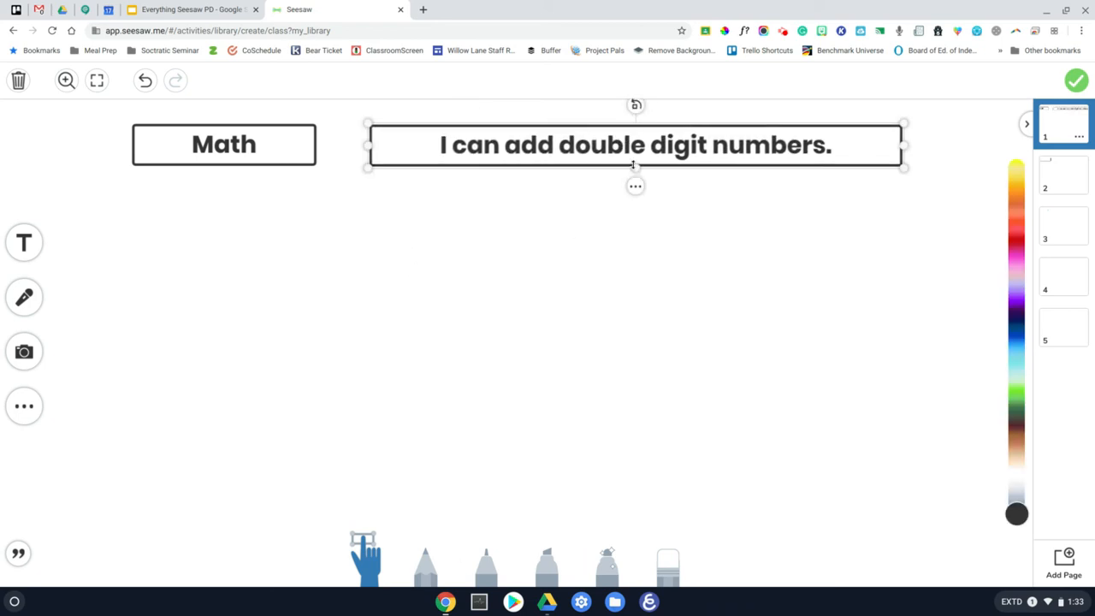
- Lock the "I can add double digit numbers." label and the "Math" label in place
{"action": "left_click", "coordinate": [636, 186]}
{"action": "left_click", "coordinate": [677, 261]}
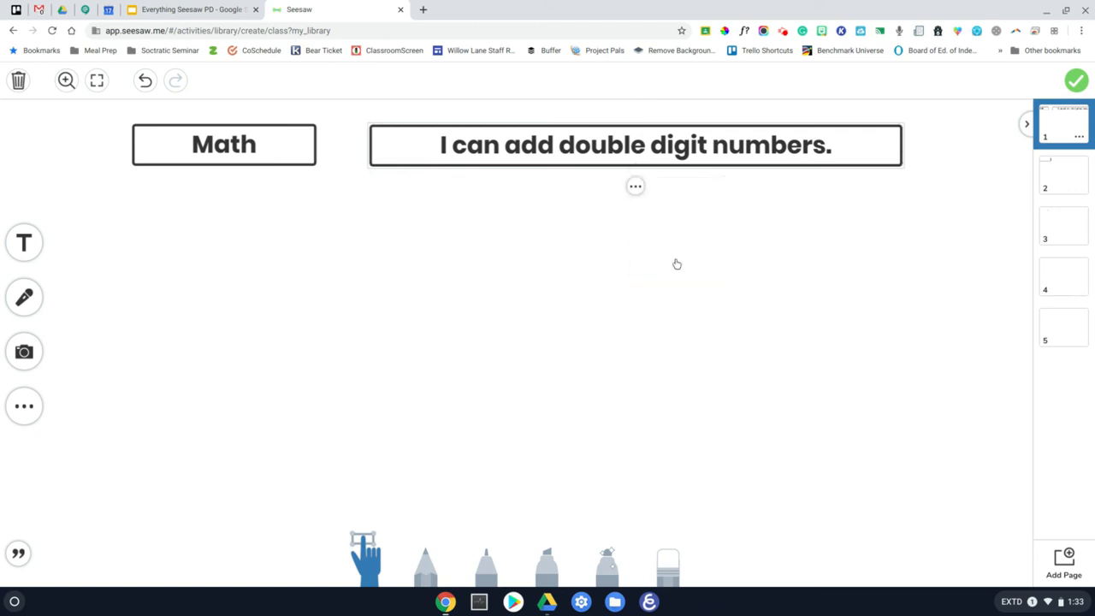
{"action": "left_click", "coordinate": [274, 145]}
{"action": "left_click", "coordinate": [223, 186]}
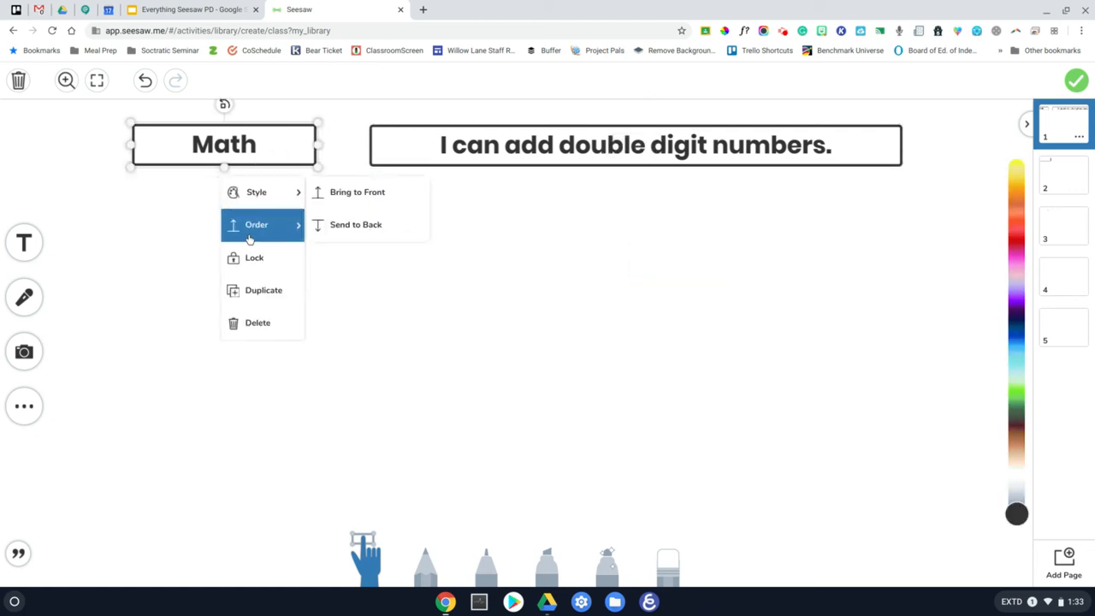
{"action": "left_click", "coordinate": [260, 259]}
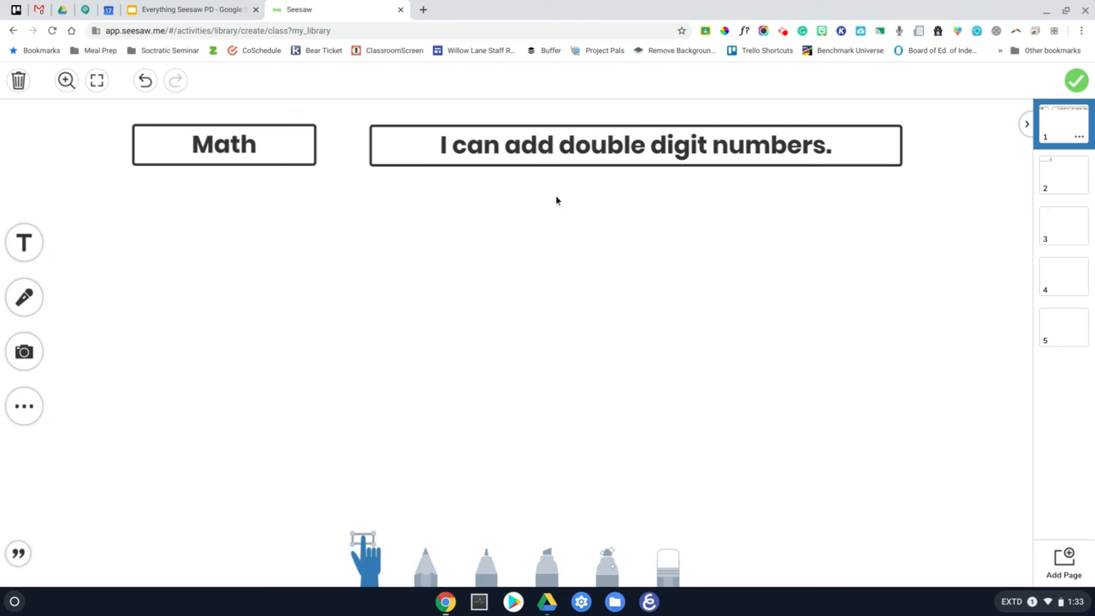
- Add a text label below the headings with 44 on the first line and 38 on the second
{"action": "left_click", "coordinate": [24, 243]}
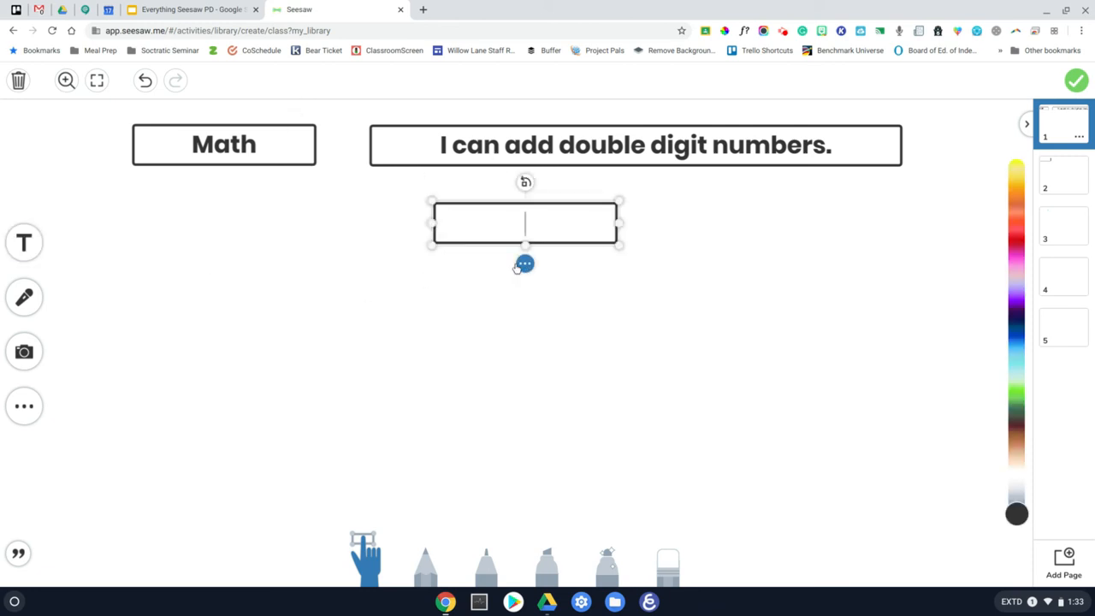
{"action": "type", "text": "44"}
{"action": "key", "text": "Return"}
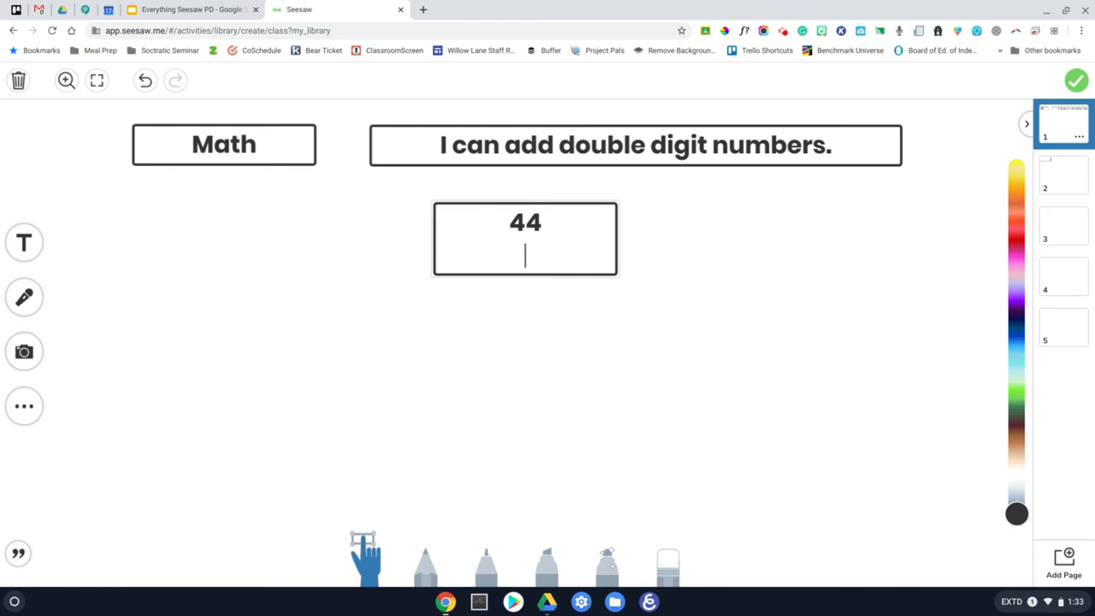
{"action": "type", "text": "4"}
{"action": "key", "text": "BackSpace"}
{"action": "type", "text": "38"}
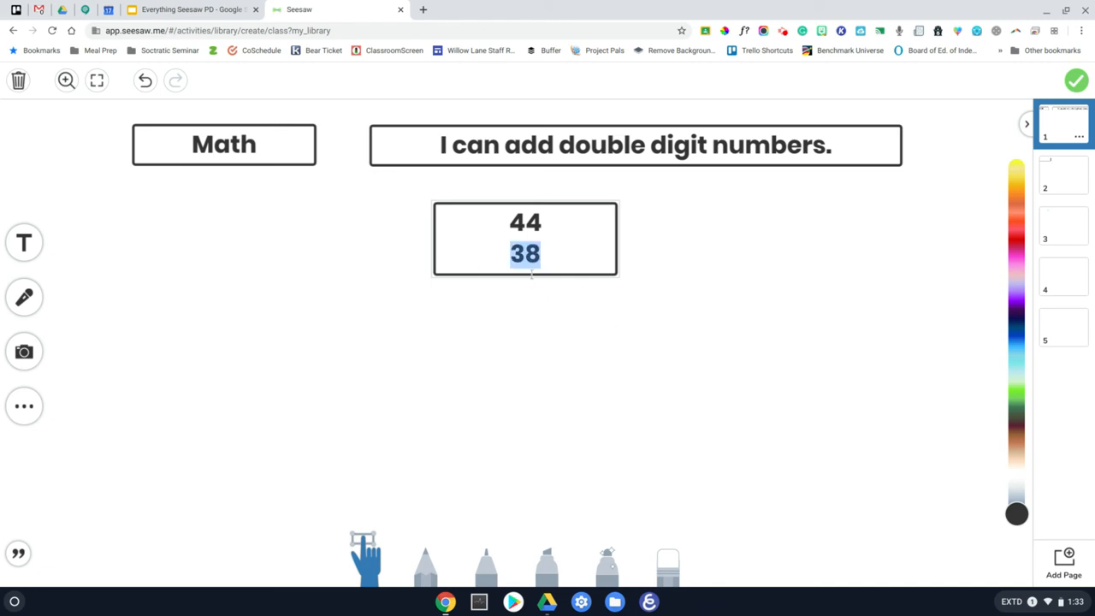
{"action": "left_click", "coordinate": [552, 345]}
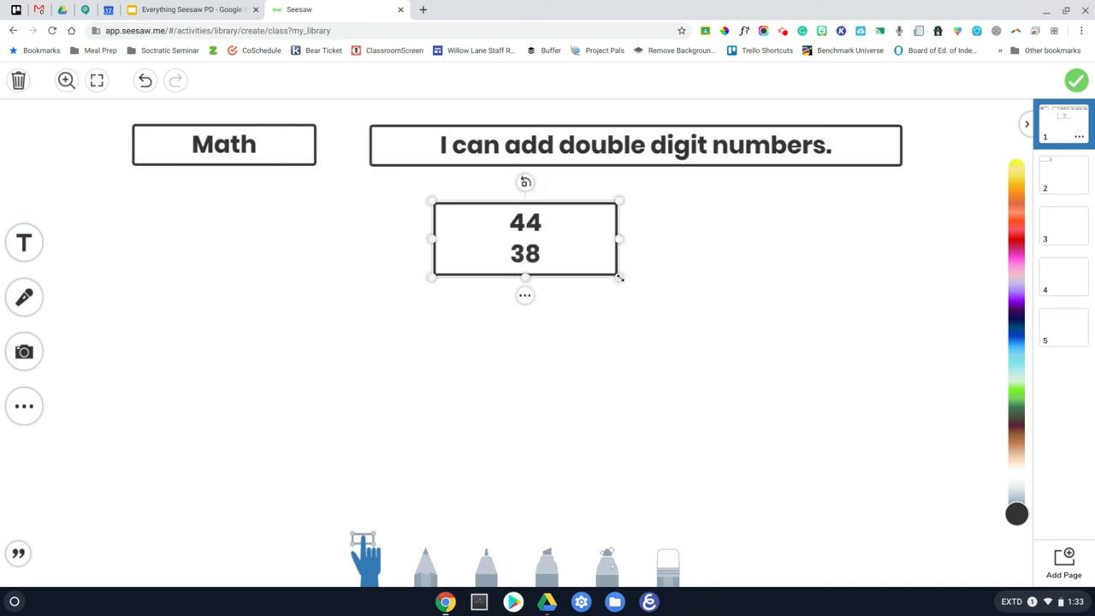
- Enlarge the 44 and 38 label, reposition it below the headings, and set it to the plain borderless text style
{"action": "left_click_drag", "start_coordinate": [621, 279], "coordinate": [711, 340]}
{"action": "left_click_drag", "start_coordinate": [643, 208], "coordinate": [594, 233]}
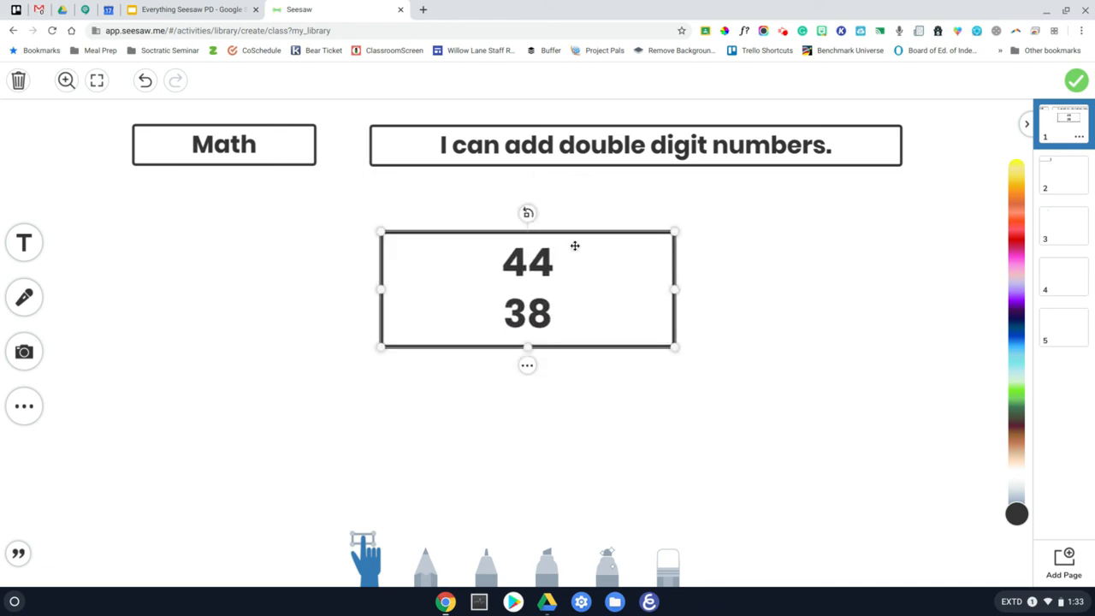
{"action": "left_click", "coordinate": [526, 367]}
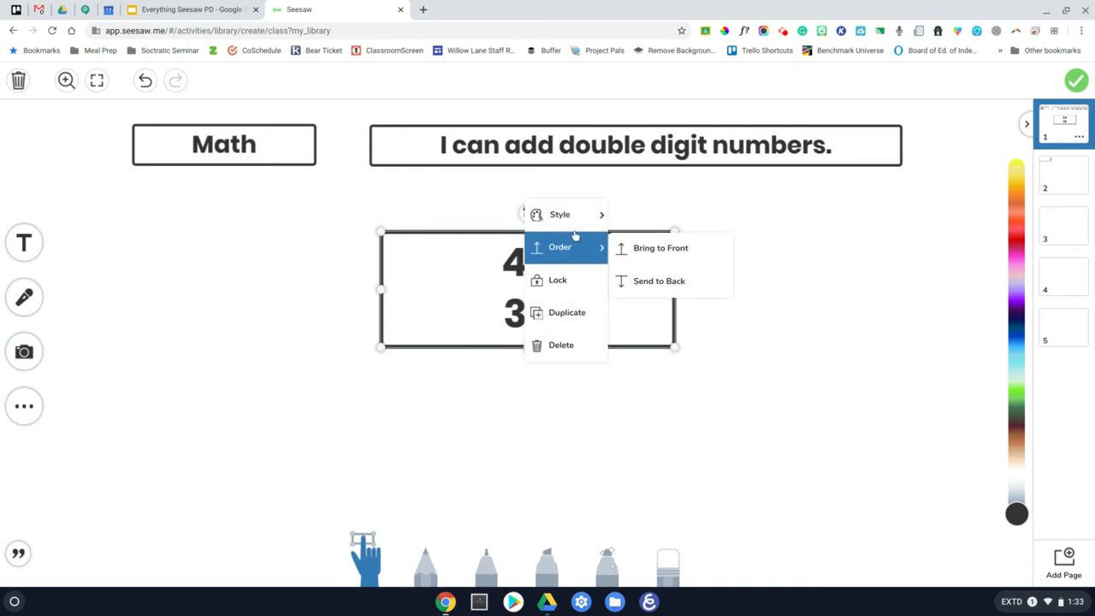
{"action": "mouse_move", "coordinate": [565, 215]}
{"action": "left_click", "coordinate": [627, 305]}
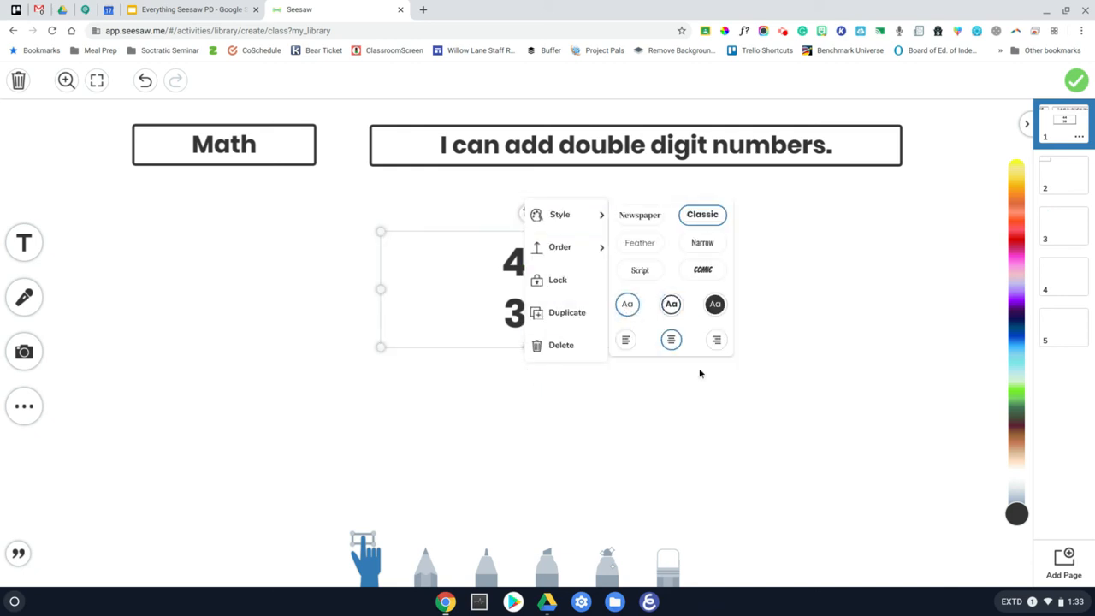
{"action": "left_click", "coordinate": [714, 390]}
- Add a "+" text label and place it just left of the 38
{"action": "left_click", "coordinate": [15, 243]}
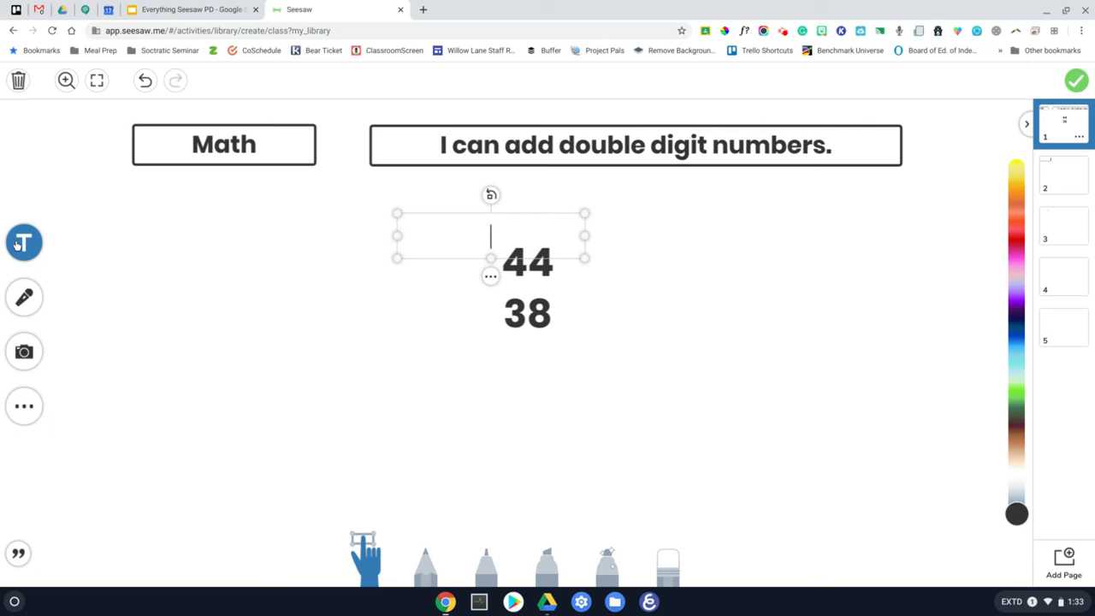
{"action": "type", "text": "+"}
{"action": "left_click", "coordinate": [350, 217]}
{"action": "left_click_drag", "start_coordinate": [467, 226], "coordinate": [462, 301]}
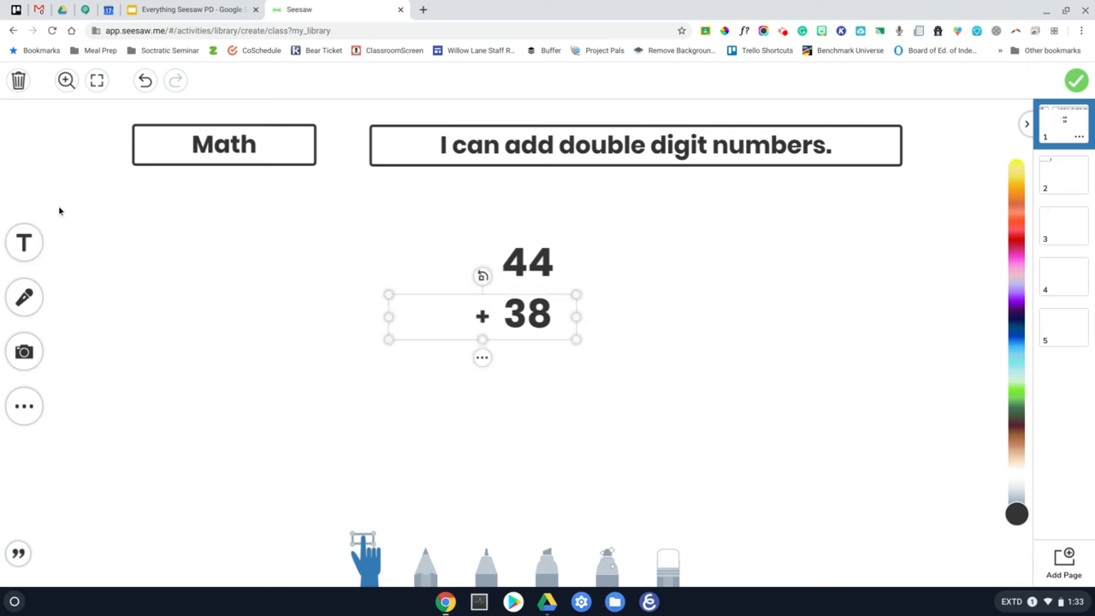
{"action": "left_click", "coordinate": [389, 432]}
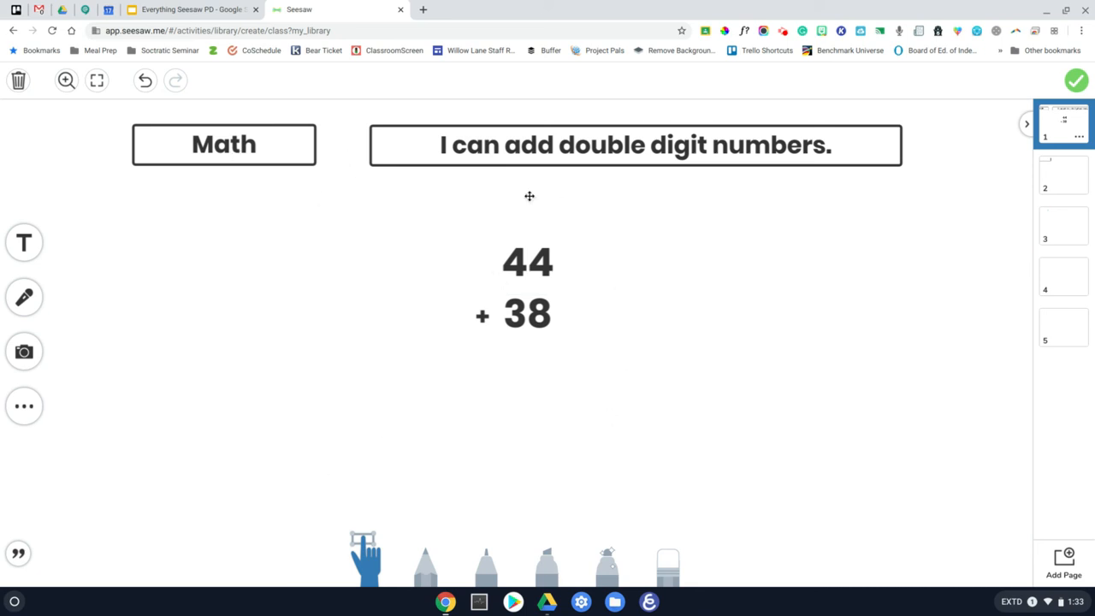
- Fill the empty label on page 2 with "Writing" and move it slightly down and to the left
{"action": "left_click", "coordinate": [1055, 175]}
{"action": "left_click", "coordinate": [239, 133]}
{"action": "left_click", "coordinate": [239, 133]}
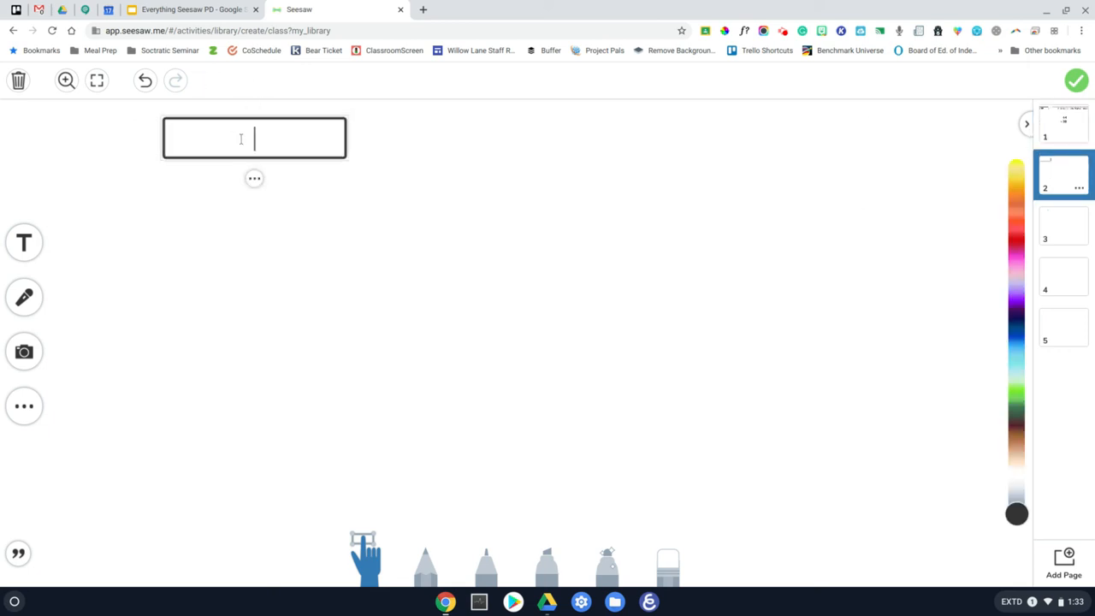
{"action": "type", "text": "Writing"}
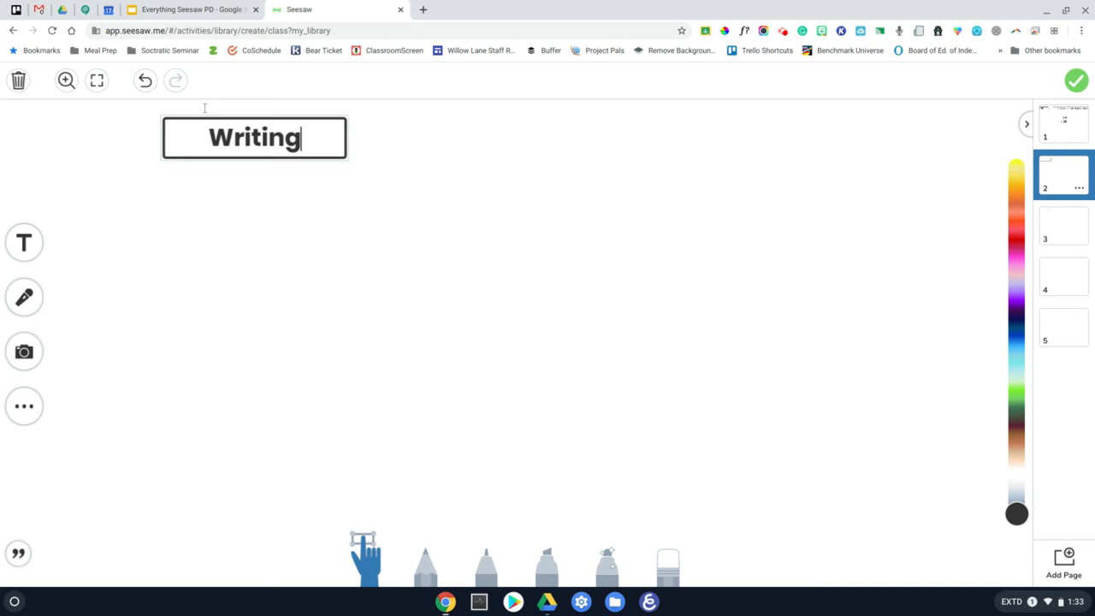
{"action": "left_click_drag", "start_coordinate": [210, 122], "coordinate": [174, 188]}
{"action": "left_click", "coordinate": [181, 228]}
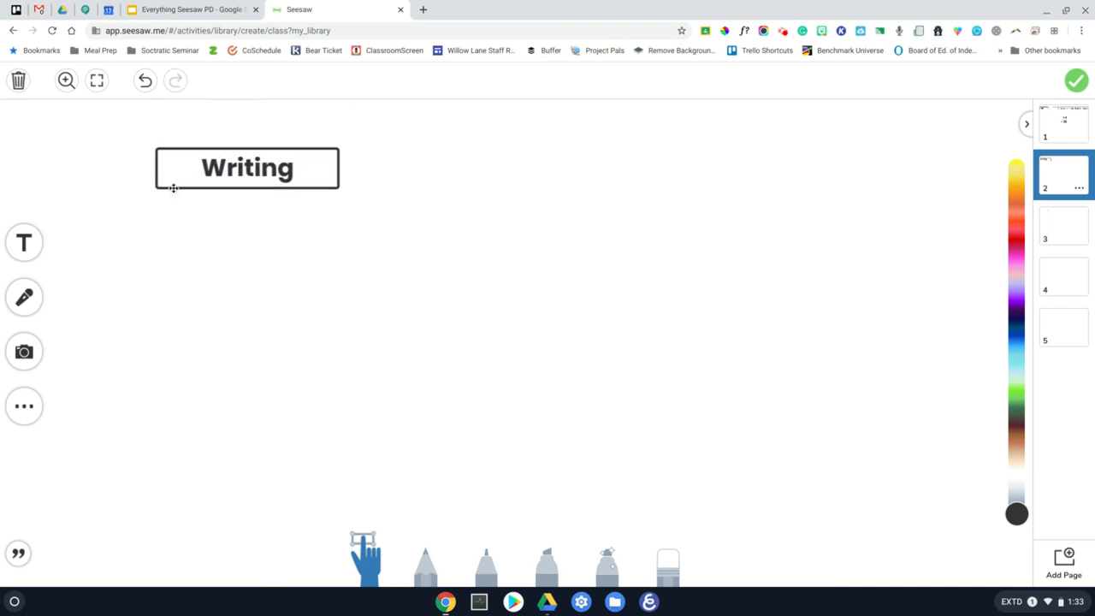
- Add a wide text label to the right of "Writing" reading "I can write a description of a person."
{"action": "left_click", "coordinate": [24, 243]}
{"action": "left_click_drag", "start_coordinate": [490, 195], "coordinate": [525, 154]}
{"action": "left_click_drag", "start_coordinate": [585, 170], "coordinate": [947, 178]}
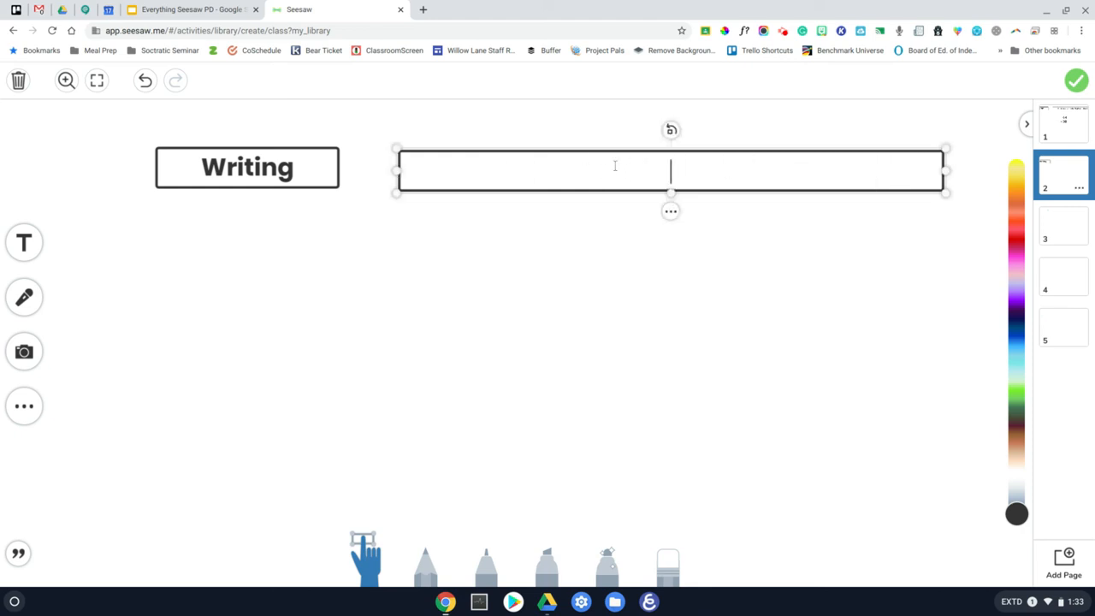
{"action": "type", "text": "I can wri"}
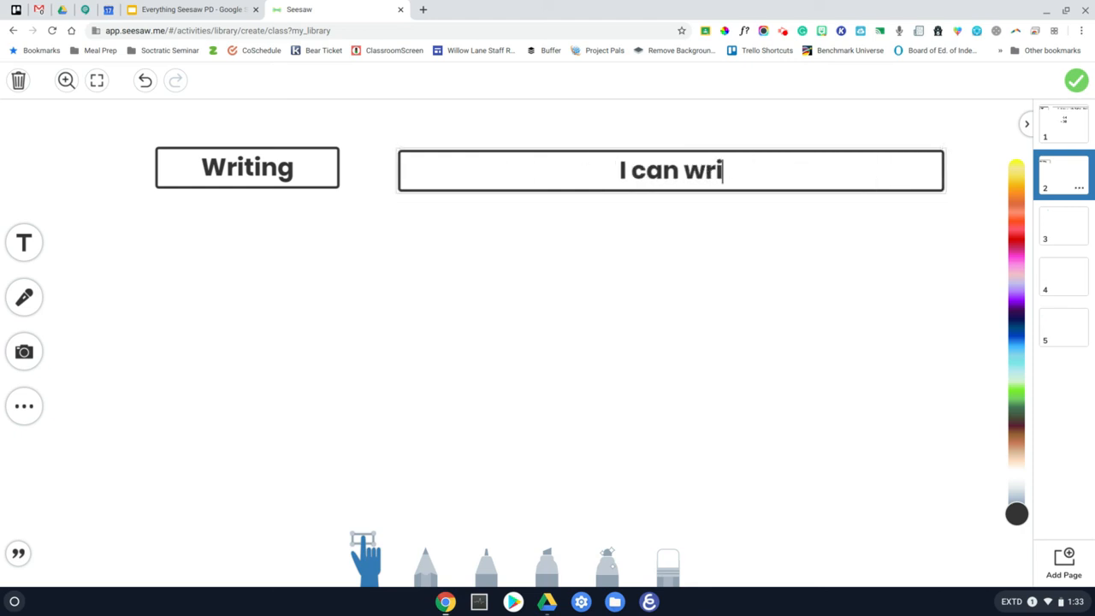
{"action": "type", "text": "te a descri"}
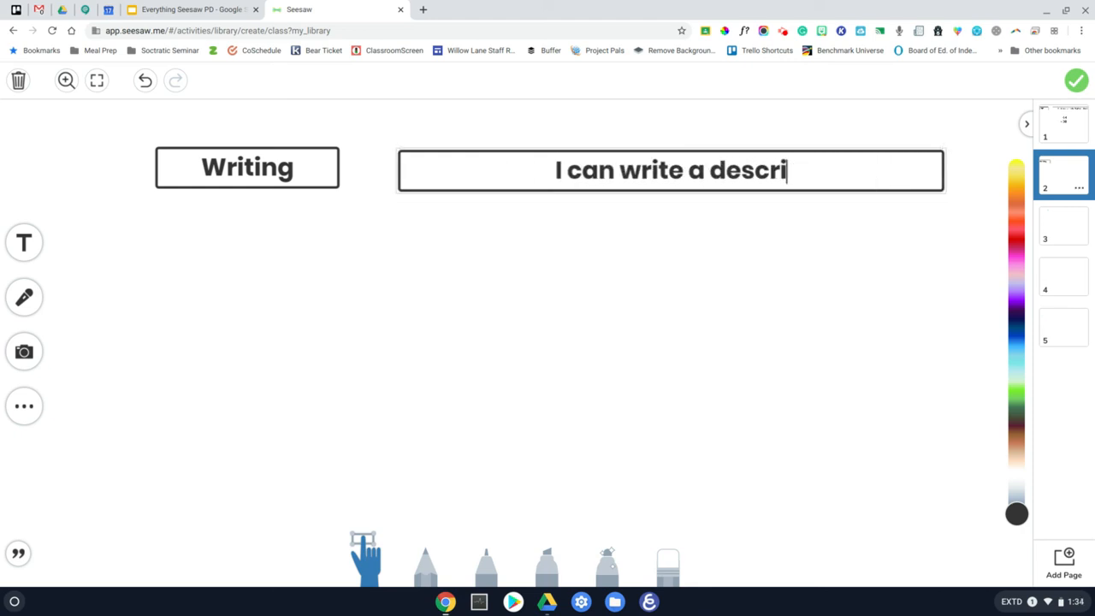
{"action": "type", "text": "ption of a"}
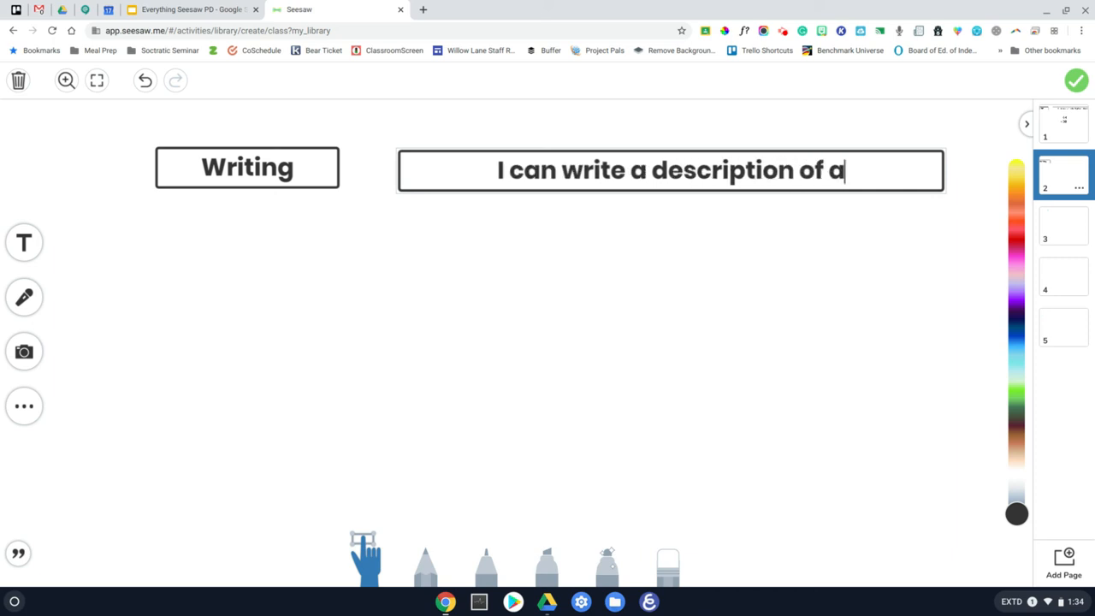
{"action": "type", "text": " person."}
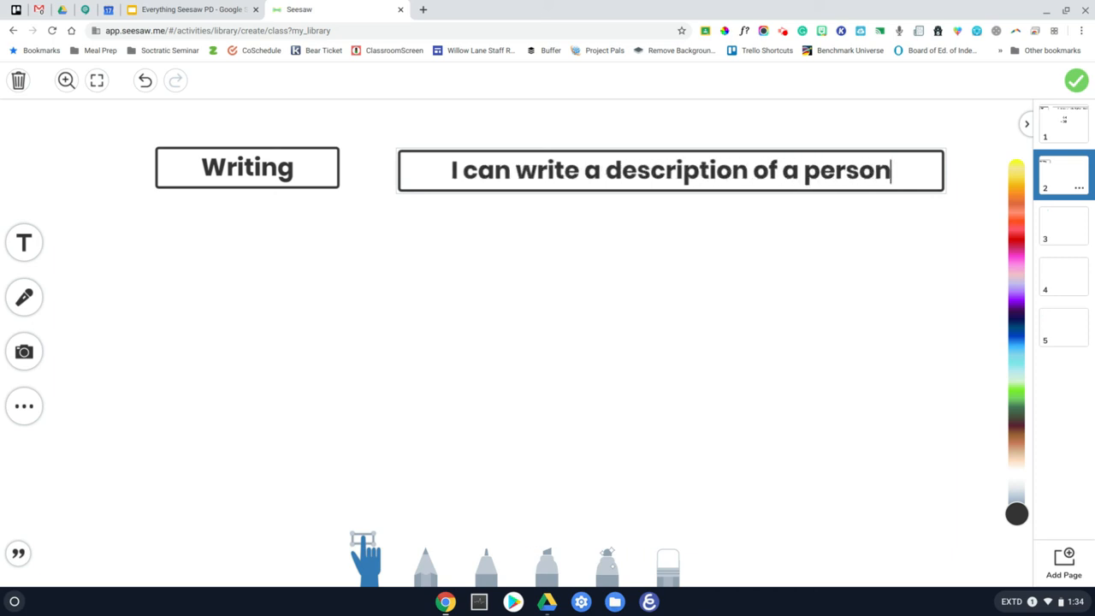
- Add a text label below "Writing" reading "Directions: Describe in detail a character from your book."
{"action": "left_click", "coordinate": [24, 243]}
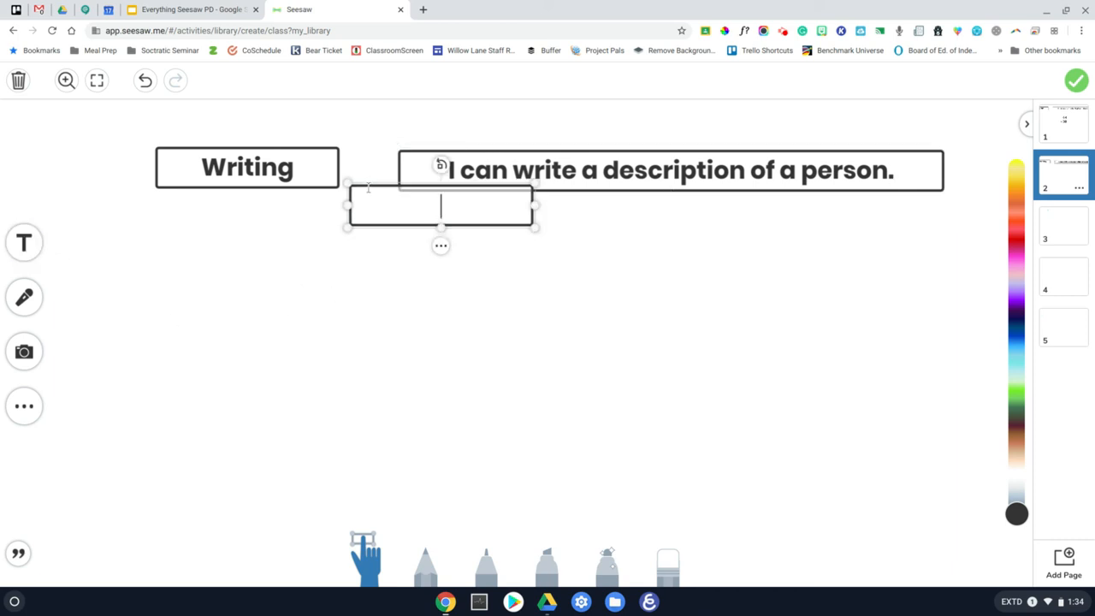
{"action": "left_click_drag", "start_coordinate": [365, 194], "coordinate": [206, 253]}
{"action": "type", "text": "Dir"}
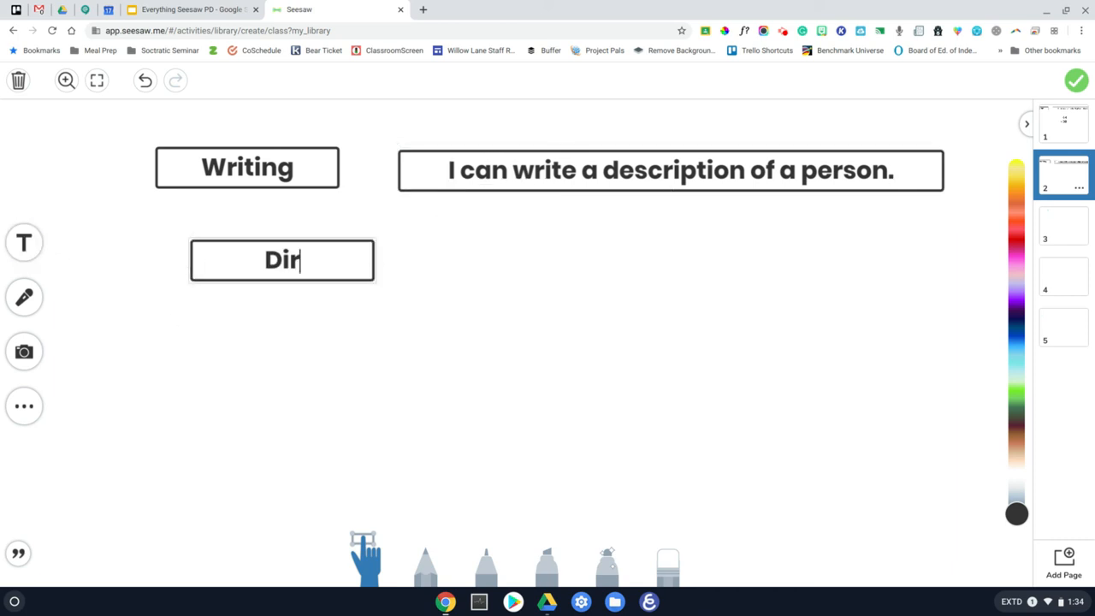
{"action": "type", "text": "ections: Describe"}
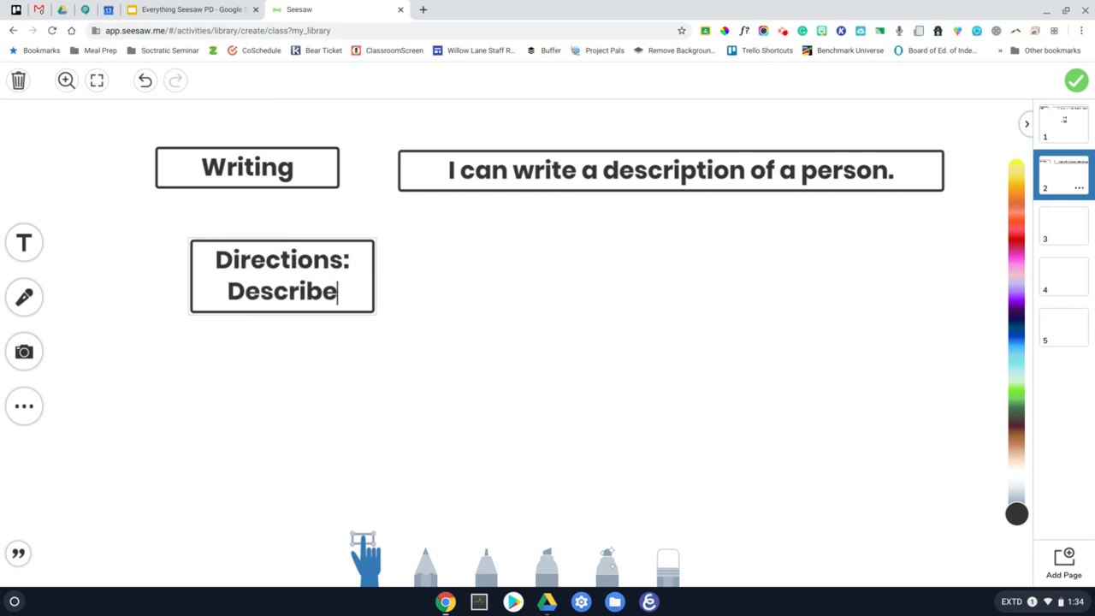
{"action": "type", "text": " in de"}
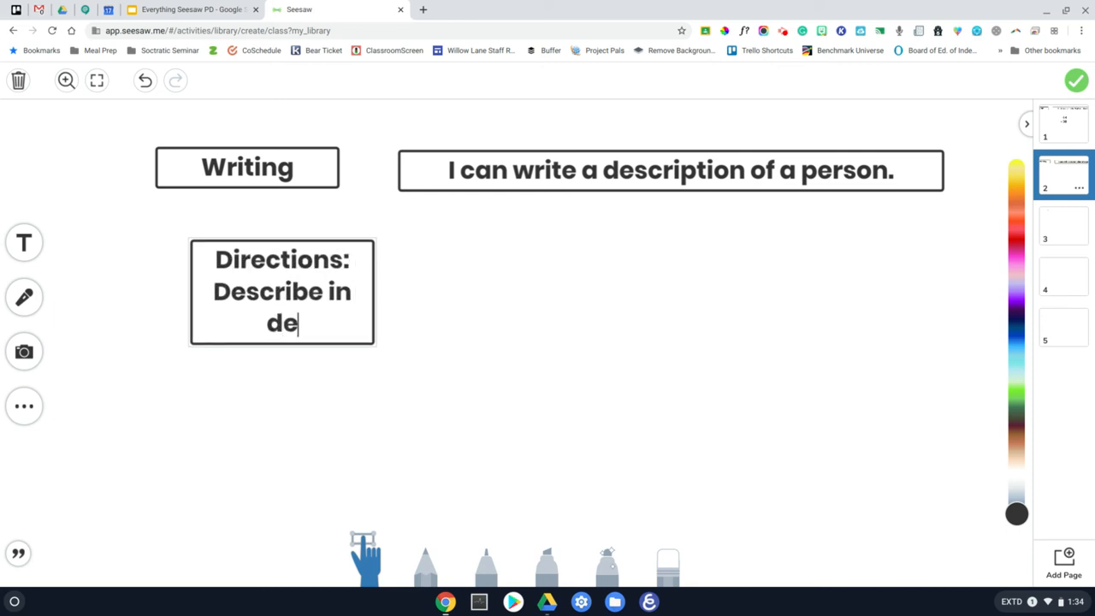
{"action": "type", "text": "tail a"}
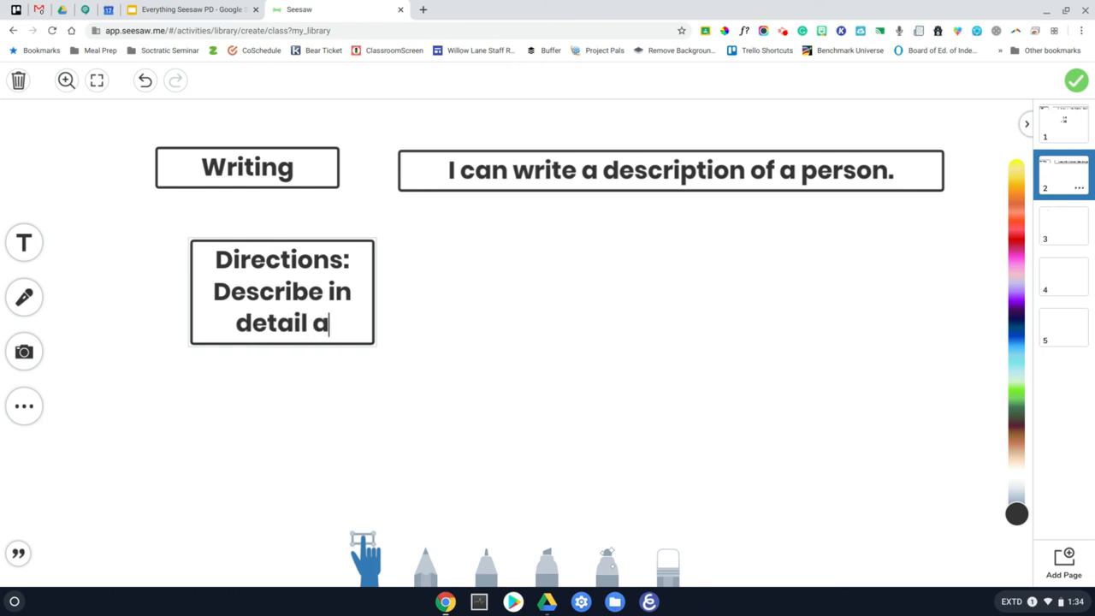
{"action": "type", "text": " character"}
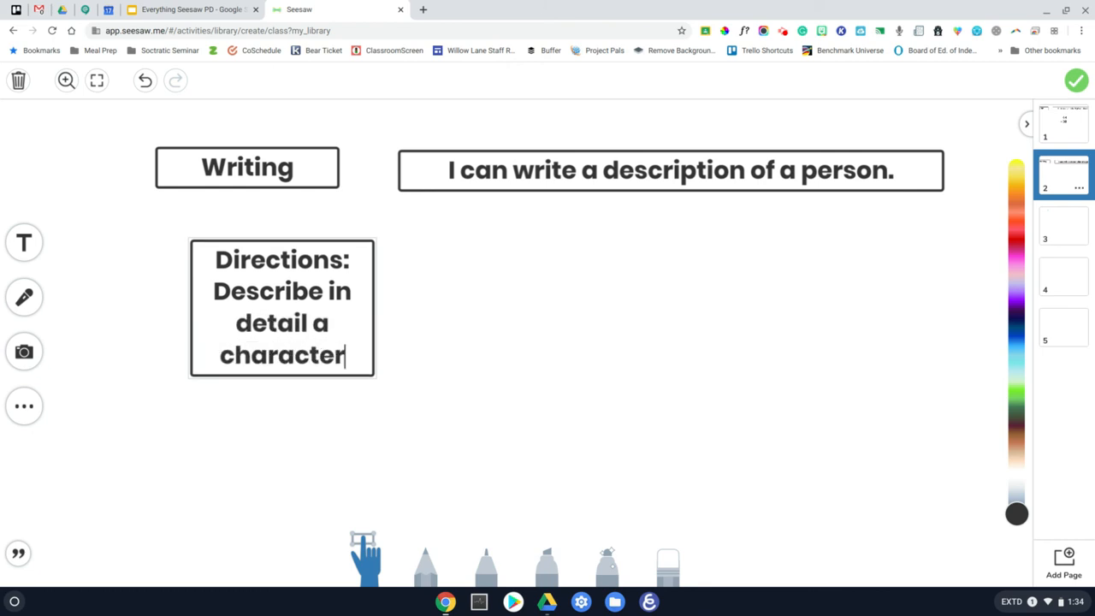
{"action": "type", "text": " from your book."}
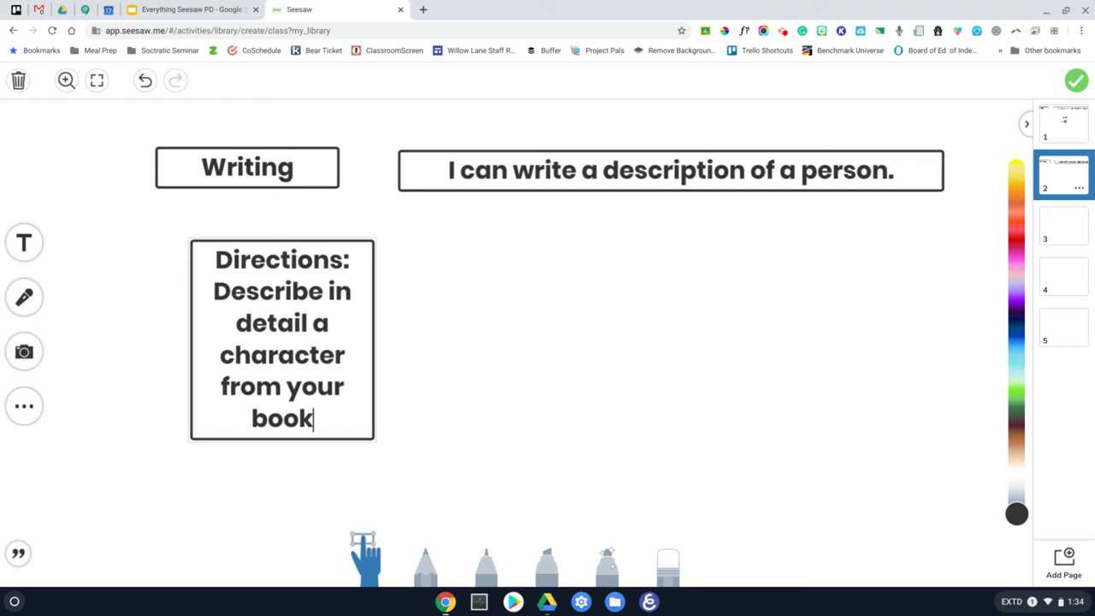
{"action": "left_click", "coordinate": [285, 233]}
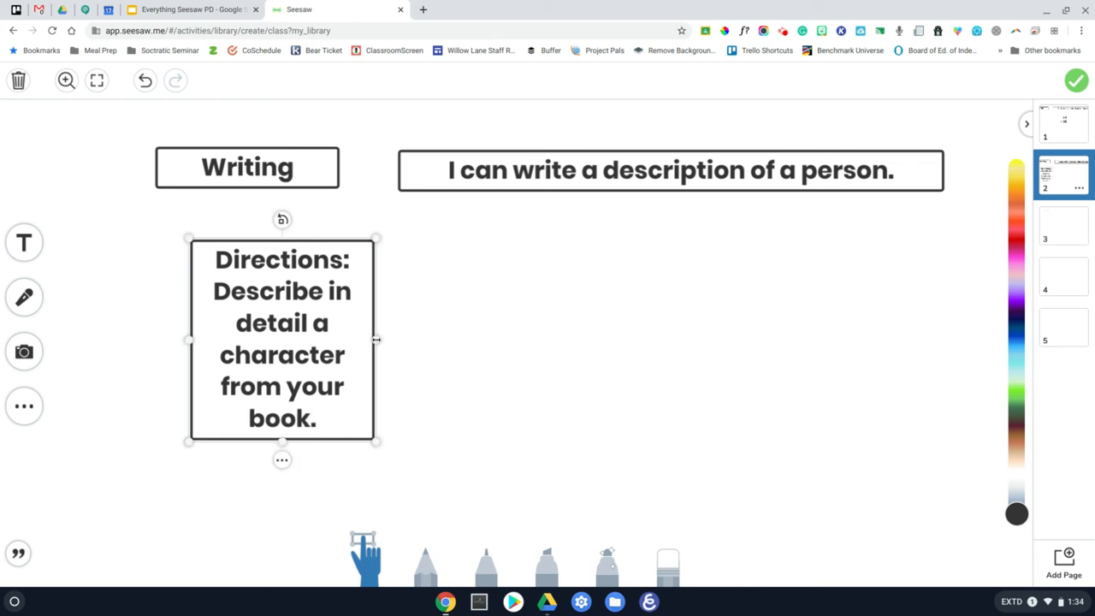
- Reshape the directions label into a single line just beneath the headings, aligned with "Writing", and color it red
{"action": "left_click_drag", "start_coordinate": [374, 340], "coordinate": [647, 269]}
{"action": "left_click_drag", "start_coordinate": [540, 251], "coordinate": [502, 232]}
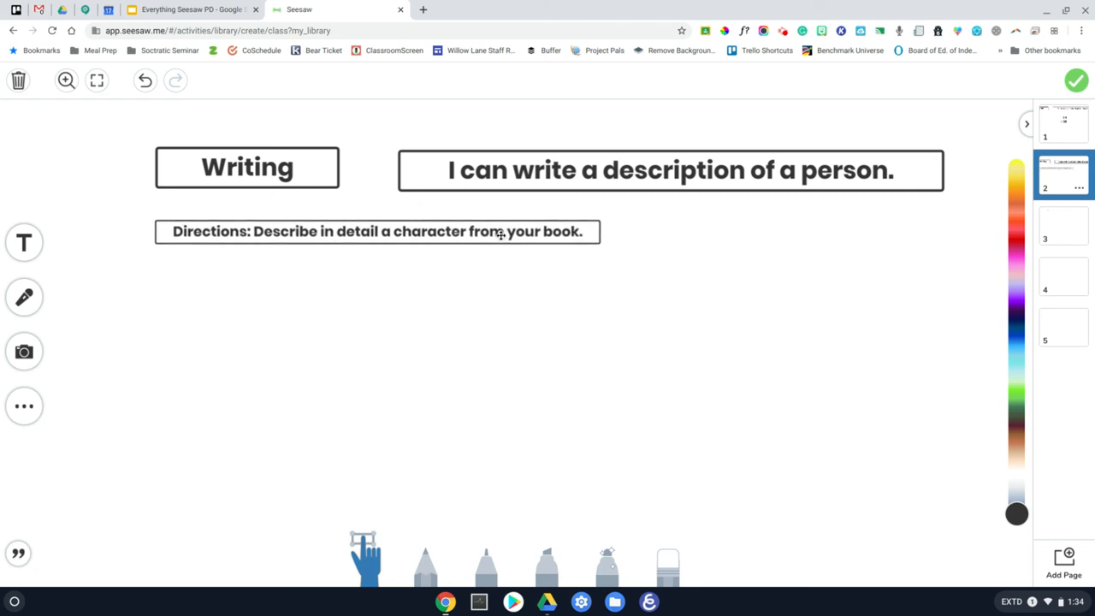
{"action": "left_click", "coordinate": [1016, 237]}
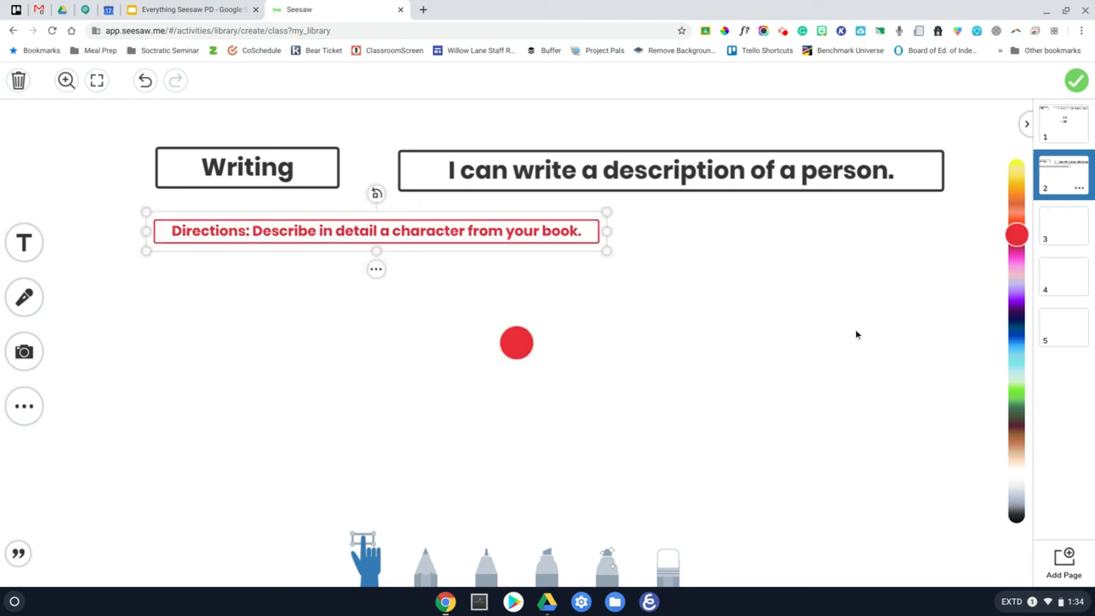
{"action": "left_click", "coordinate": [854, 334]}
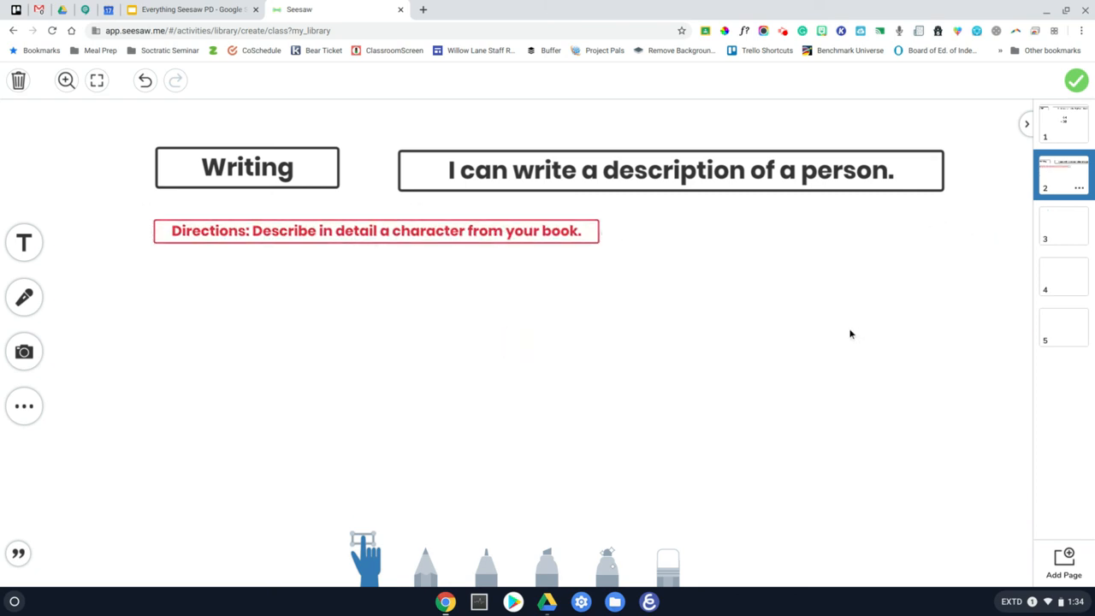
- Add a dark navy text label reading "Science" to page 3
{"action": "left_click", "coordinate": [1065, 129]}
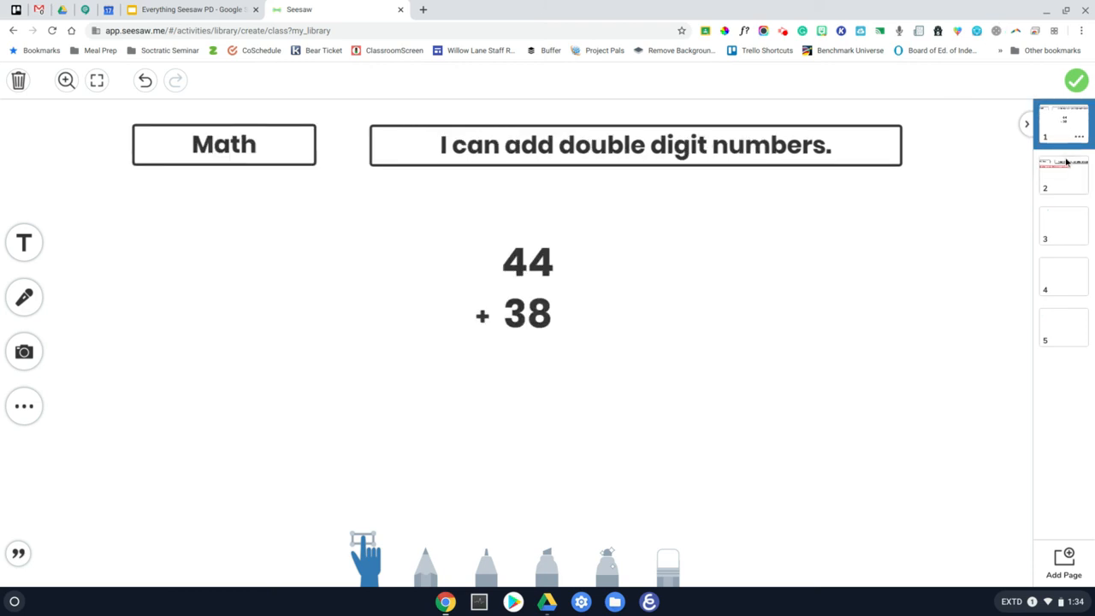
{"action": "left_click", "coordinate": [1068, 190]}
{"action": "left_click", "coordinate": [1065, 232]}
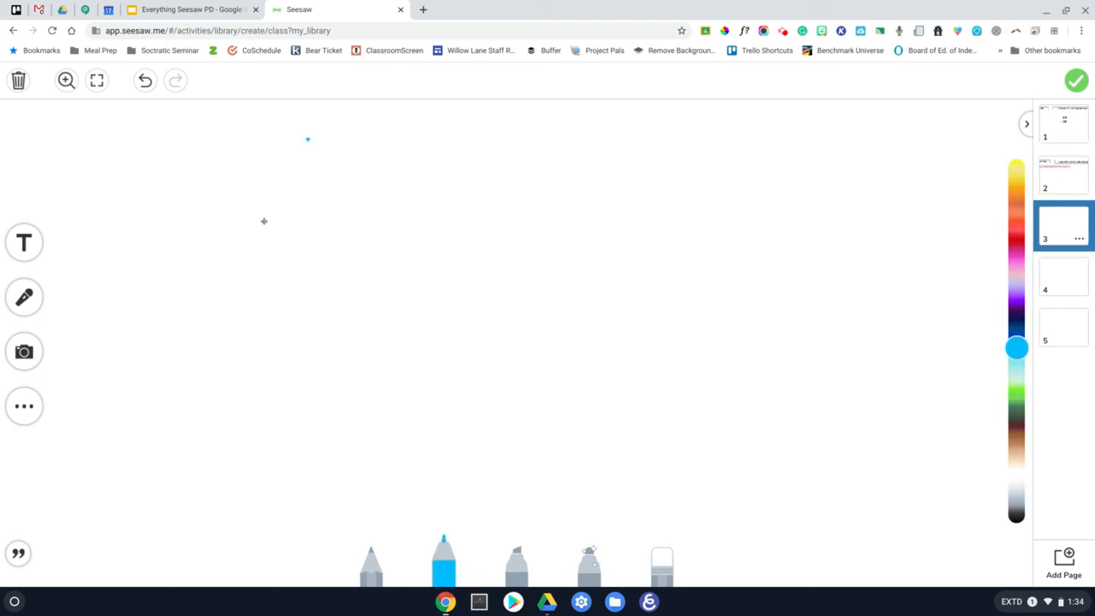
{"action": "left_click", "coordinate": [16, 256]}
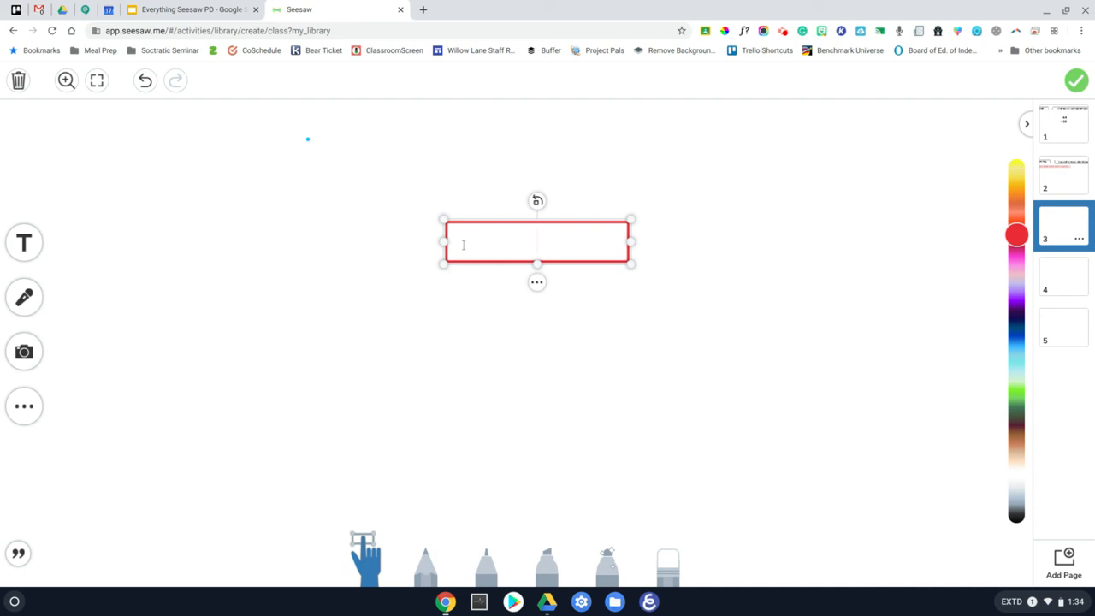
{"action": "left_click", "coordinate": [1015, 320]}
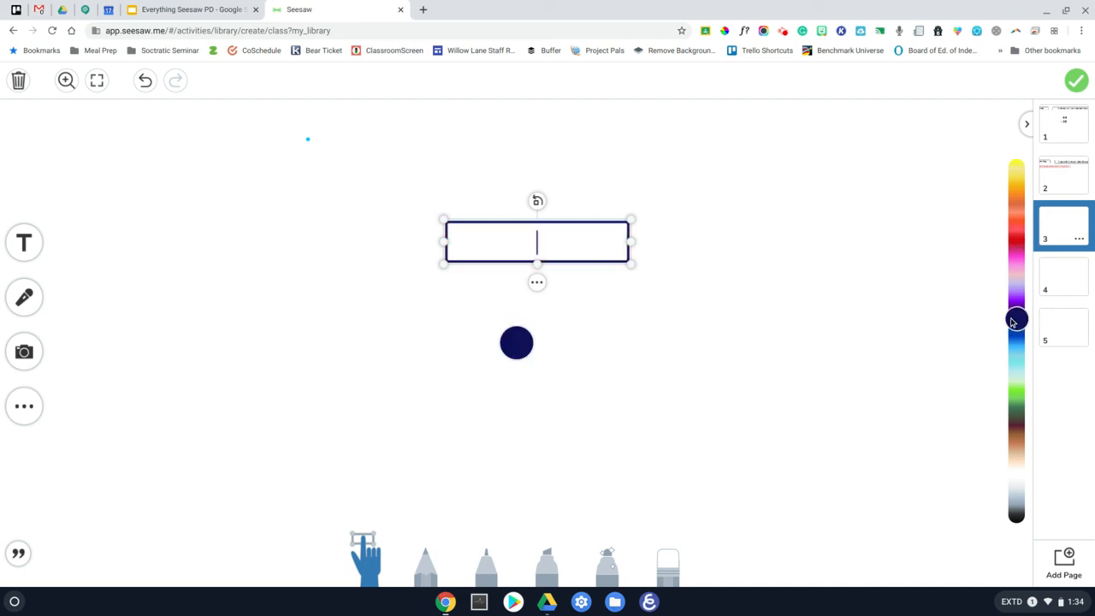
{"action": "type", "text": "Science"}
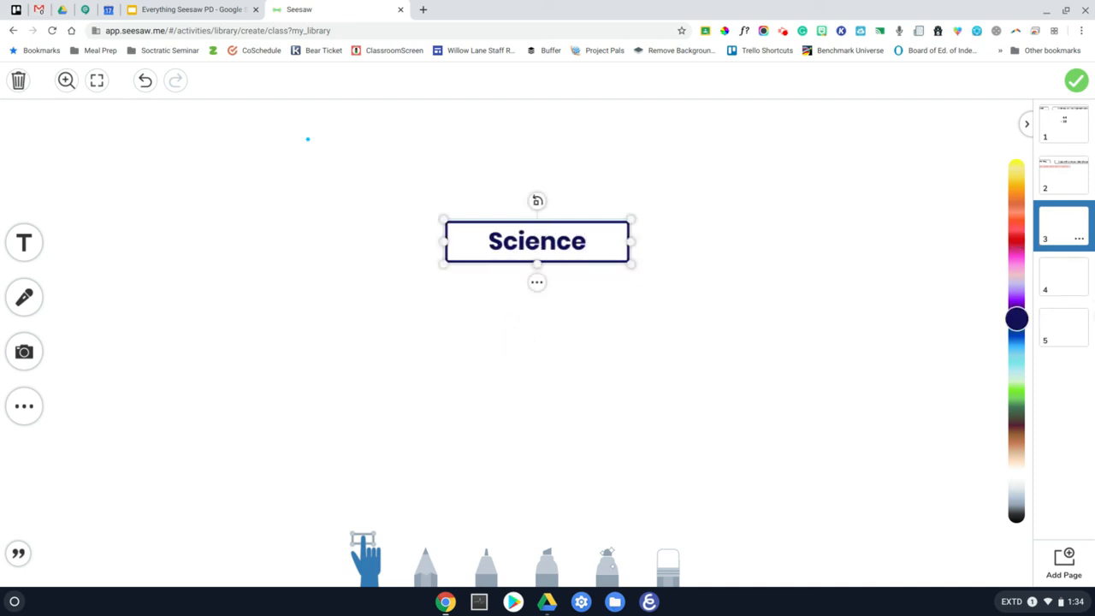
- Add a text label reading "Social Studies" to page 4
{"action": "left_click", "coordinate": [1063, 283]}
{"action": "left_click", "coordinate": [33, 248]}
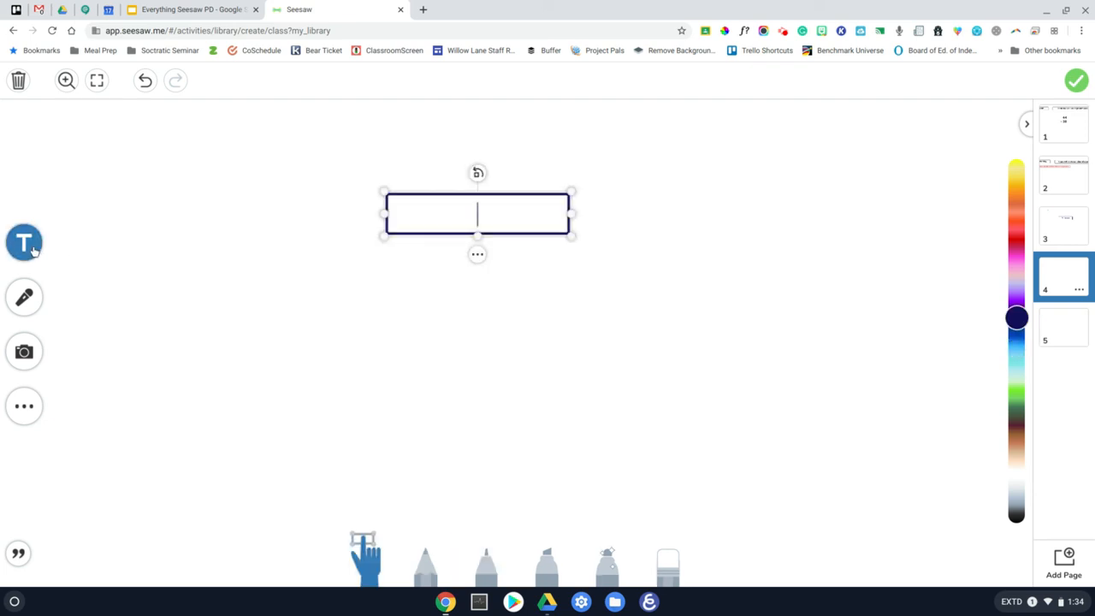
{"action": "type", "text": "Social Studies"}
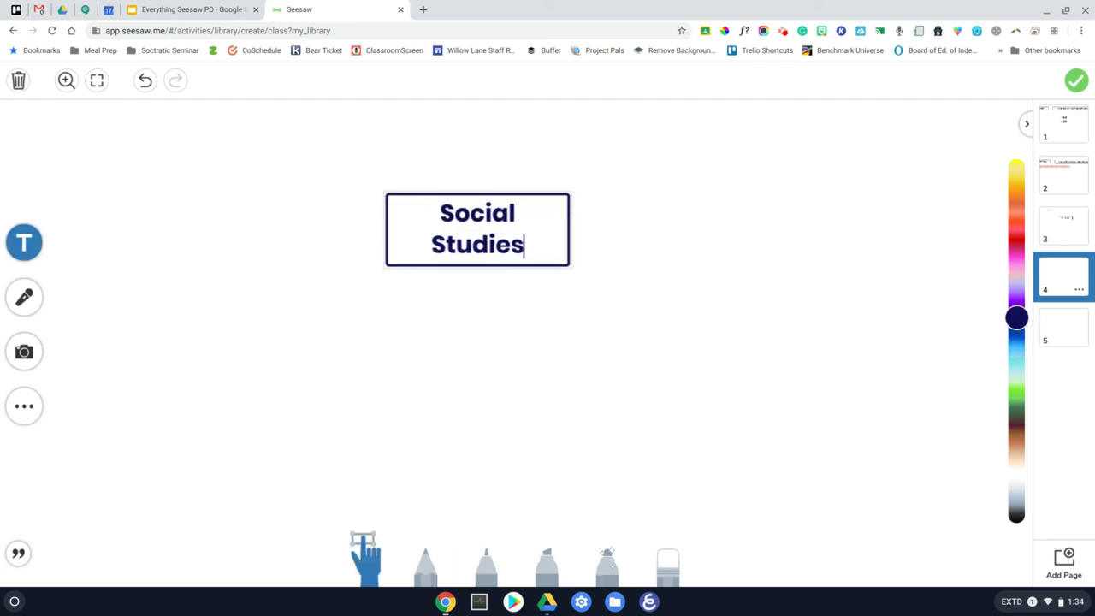
{"action": "left_click", "coordinate": [343, 362]}
- Add a text label reading "Fun" to page 5
{"action": "left_click", "coordinate": [1054, 333]}
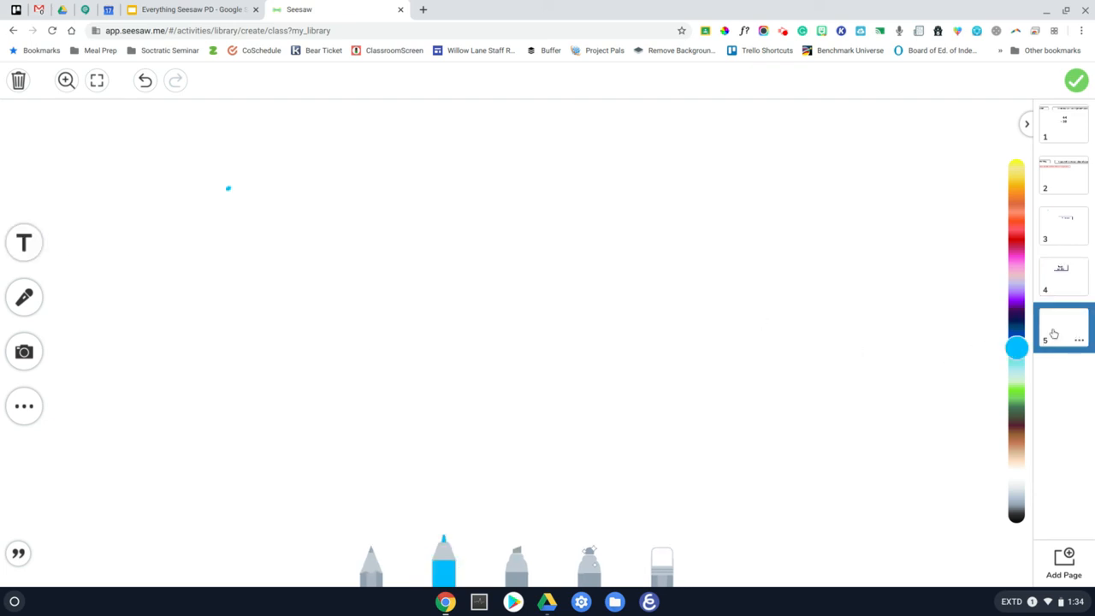
{"action": "left_click", "coordinate": [24, 242]}
{"action": "type", "text": "Fun"}
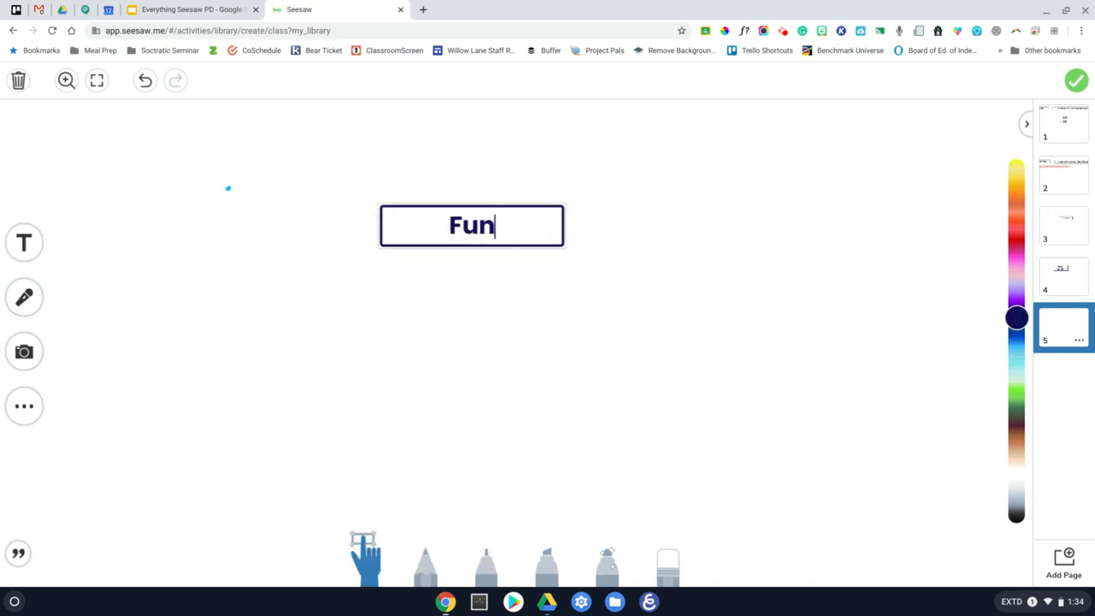
{"action": "left_click", "coordinate": [535, 336]}
- Add a blank sixth page, return to page 1, and save the template to the activity
{"action": "left_click", "coordinate": [1063, 561]}
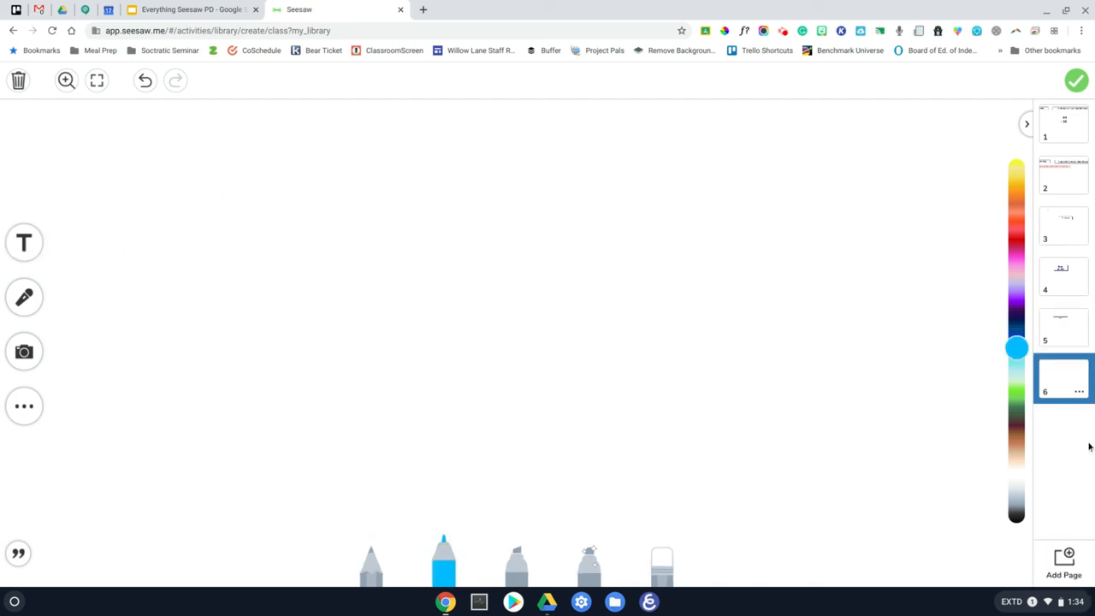
{"action": "left_click", "coordinate": [1077, 121]}
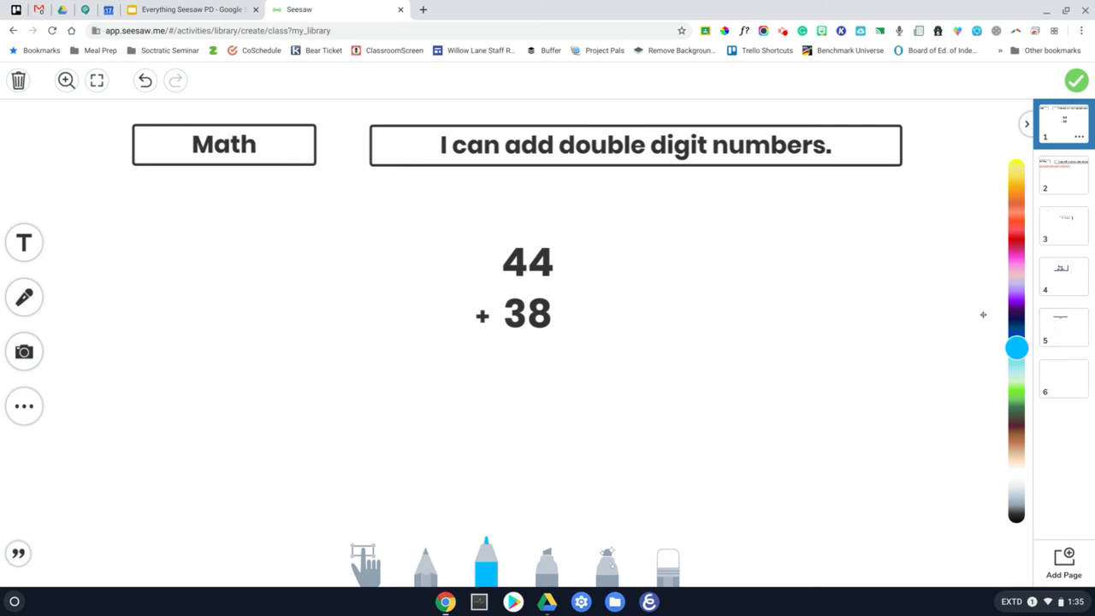
{"action": "left_click", "coordinate": [1076, 82]}
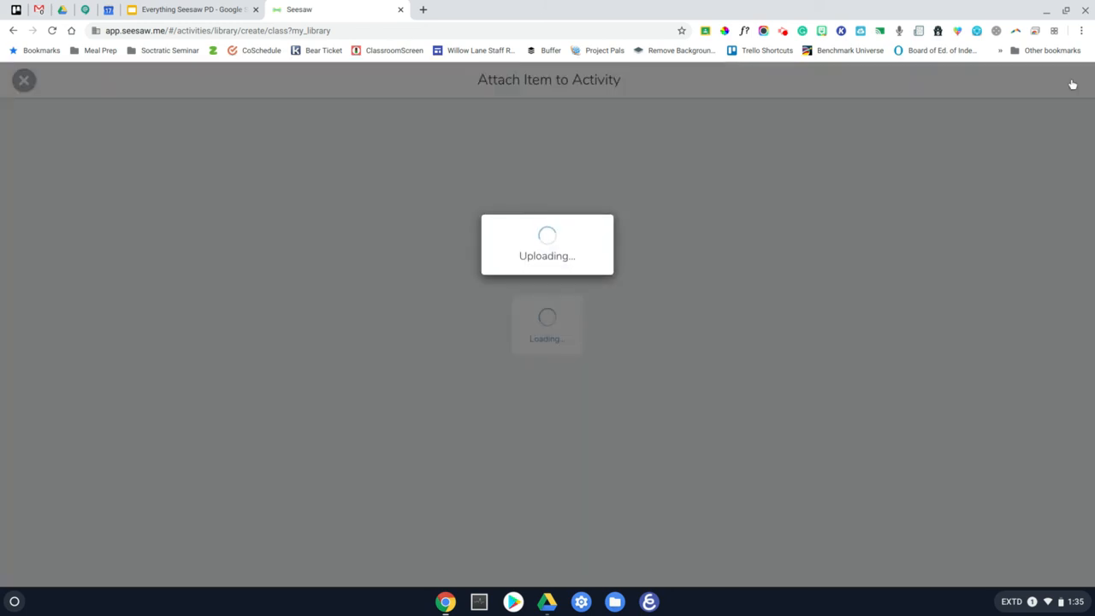